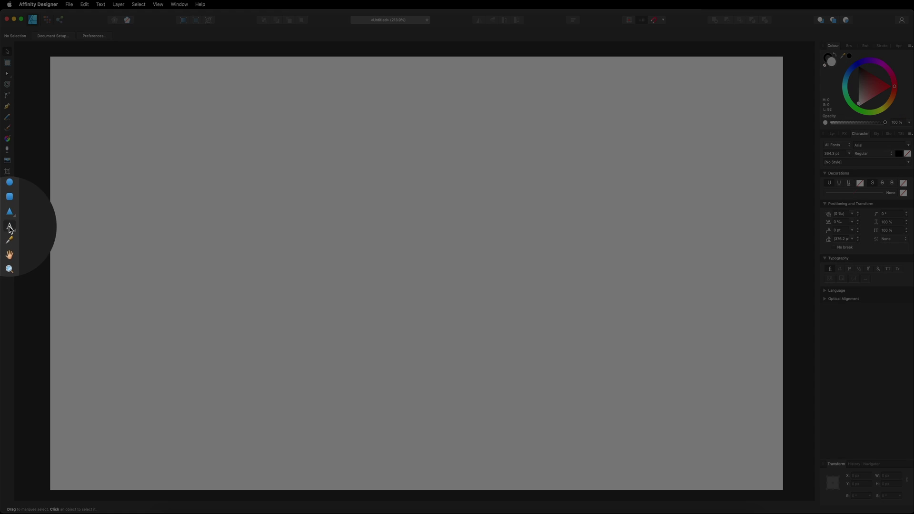
Add large artistic text reading BROKEN on the first line and EFFECT on the second line
{"action": "left_click", "coordinate": [9, 227]}
{"action": "left_click_drag", "start_coordinate": [147, 168], "coordinate": [183, 269]}
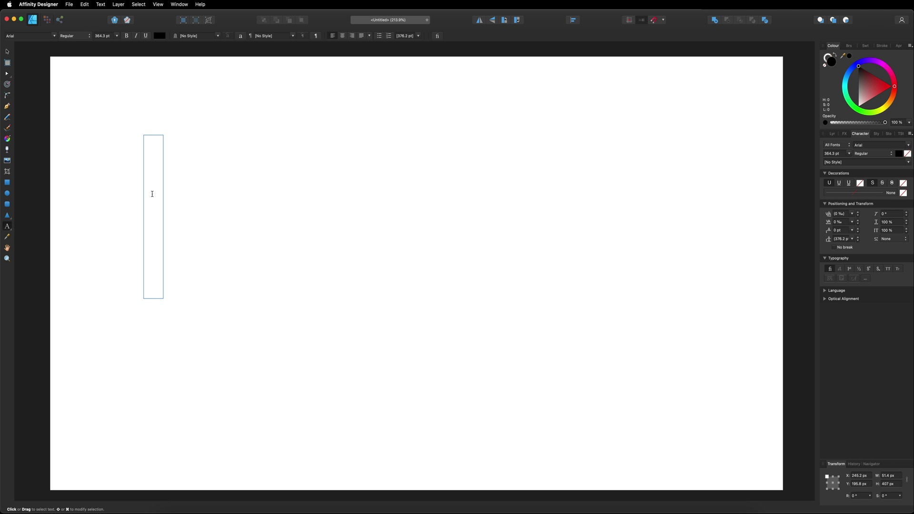
{"action": "type", "text": "BRO"}
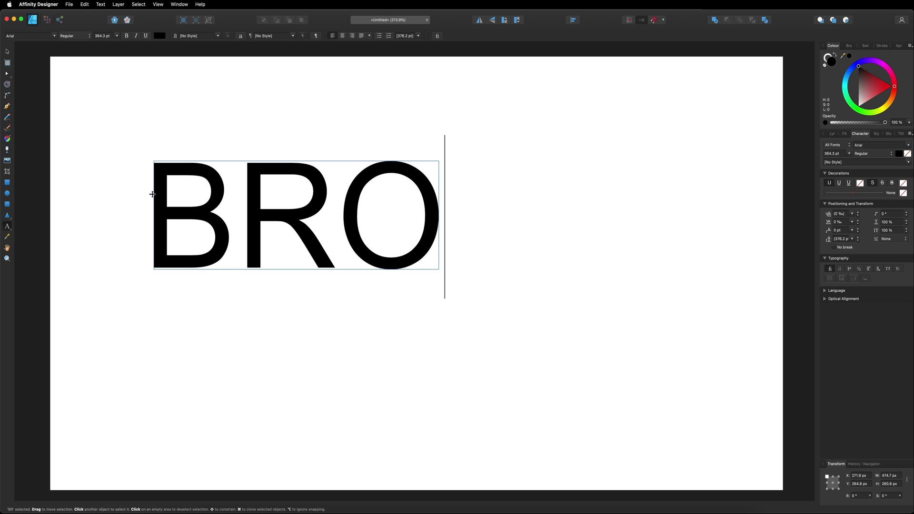
{"action": "type", "text": "KEN"}
{"action": "key", "text": "Return"}
{"action": "type", "text": "EFFECT"}
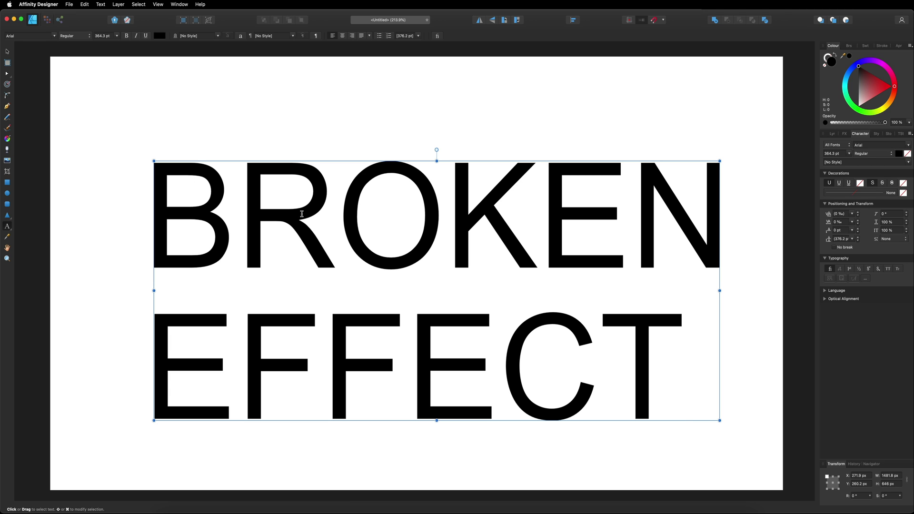
Centre-align both lines of the text and change their font to DIN Condensed
{"action": "key", "text": "super+a"}
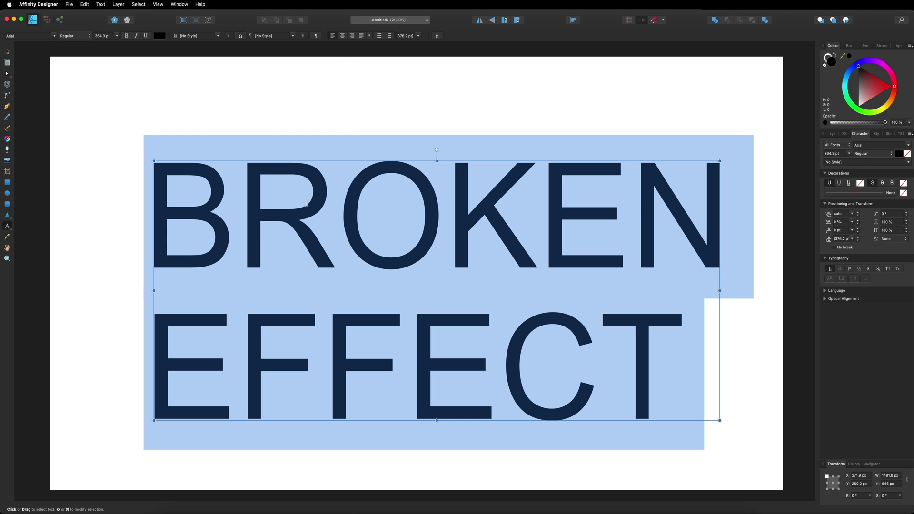
{"action": "left_click", "coordinate": [343, 36]}
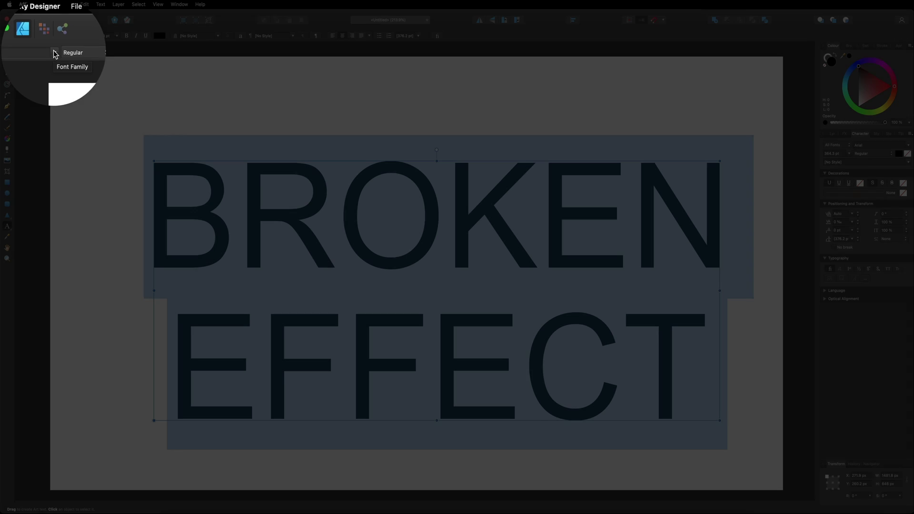
{"action": "left_click", "coordinate": [53, 36]}
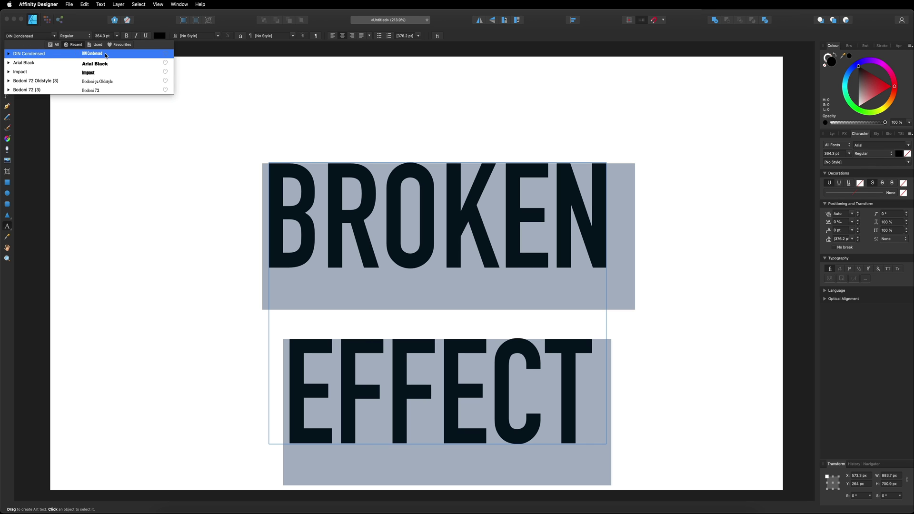
{"action": "left_click", "coordinate": [106, 55]}
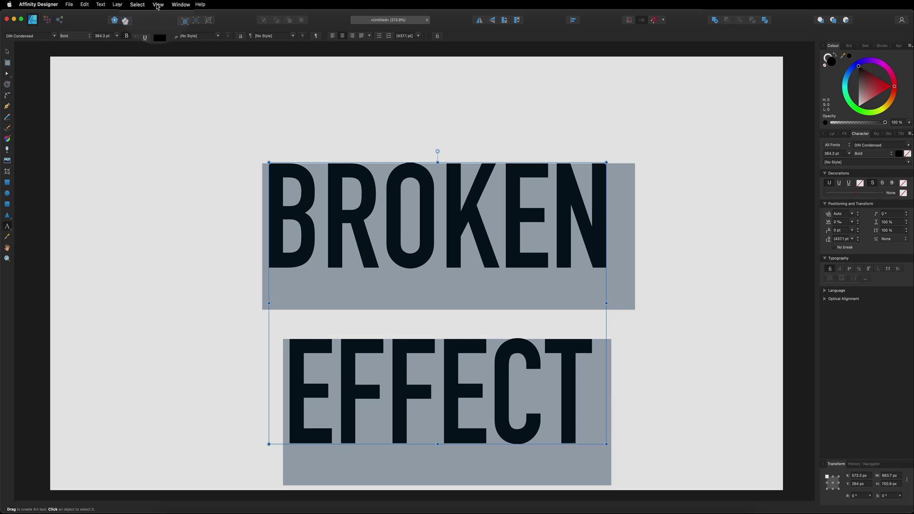
Tighten the line spacing by setting the leading of both text lines to 288 pt
{"action": "left_click", "coordinate": [158, 5]}
{"action": "mouse_move", "coordinate": [162, 156]}
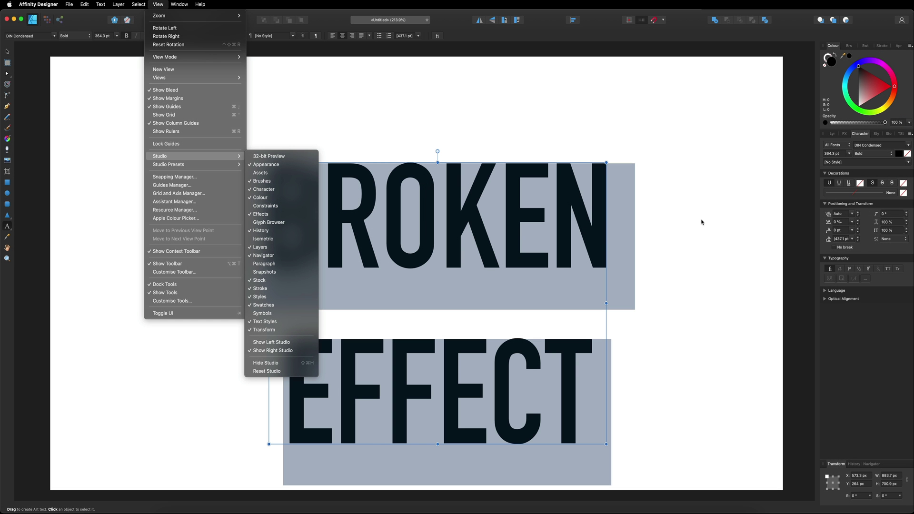
{"action": "left_click", "coordinate": [868, 251]}
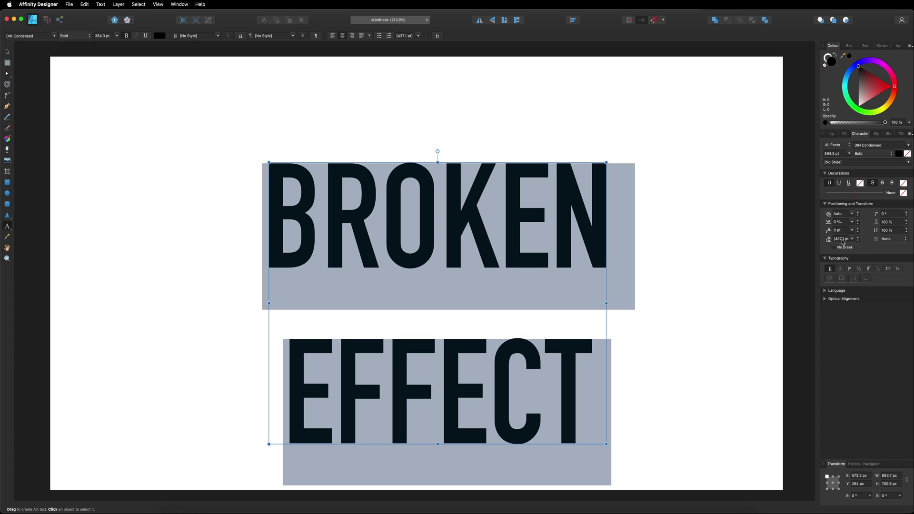
{"action": "left_click", "coordinate": [852, 239]}
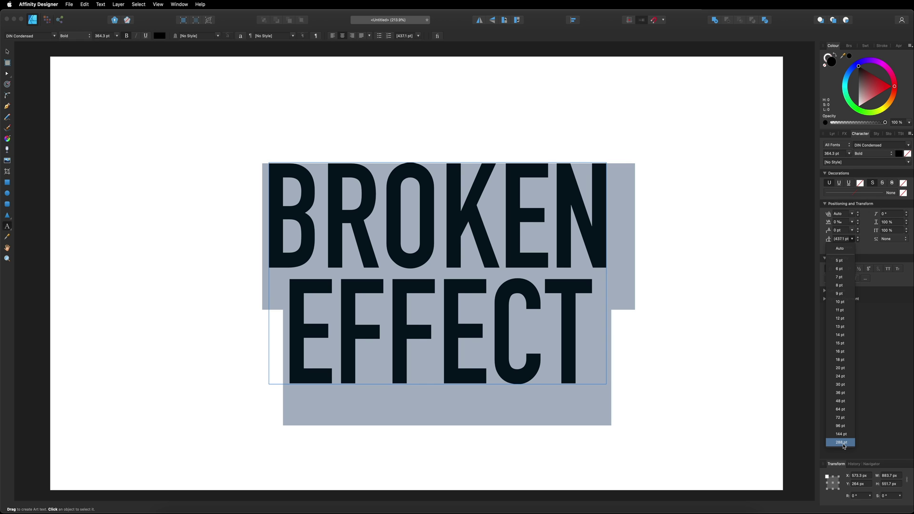
{"action": "left_click", "coordinate": [841, 442]}
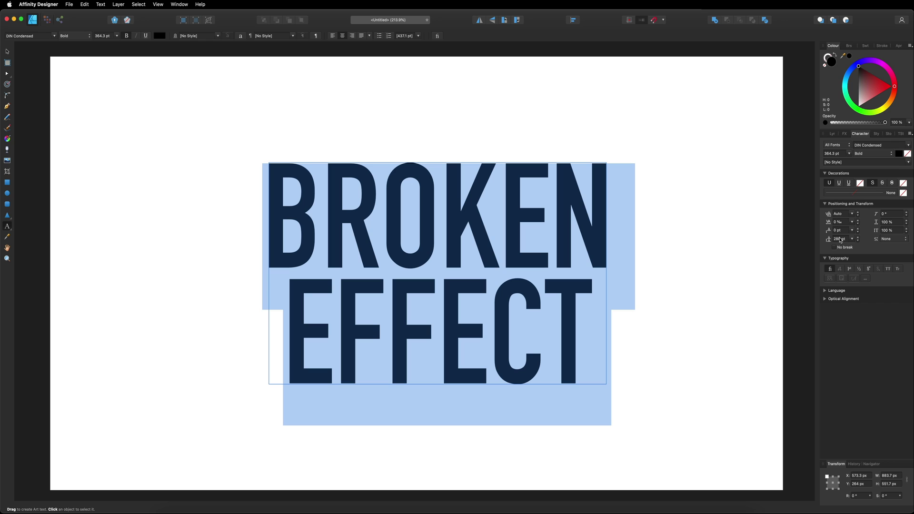
{"action": "left_click", "coordinate": [838, 238]}
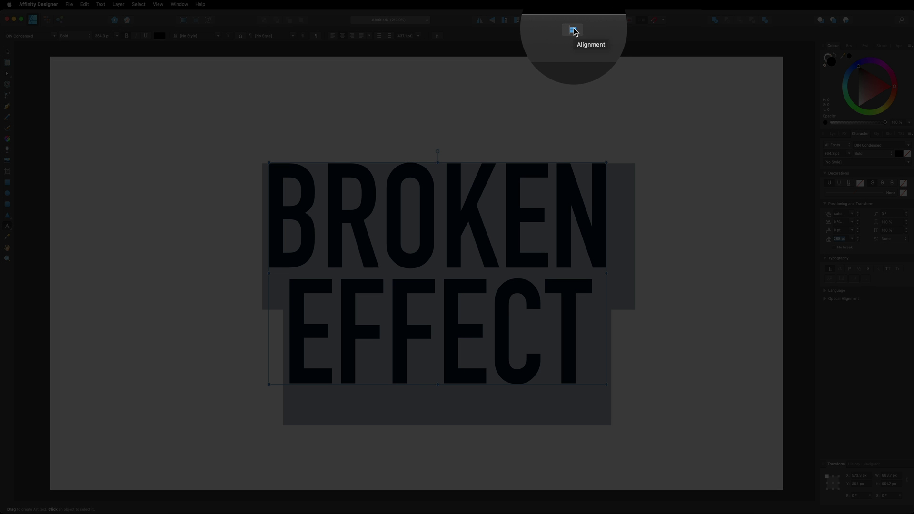
Centre the text block horizontally and vertically on the spread, and deselect it
{"action": "left_click", "coordinate": [572, 20]}
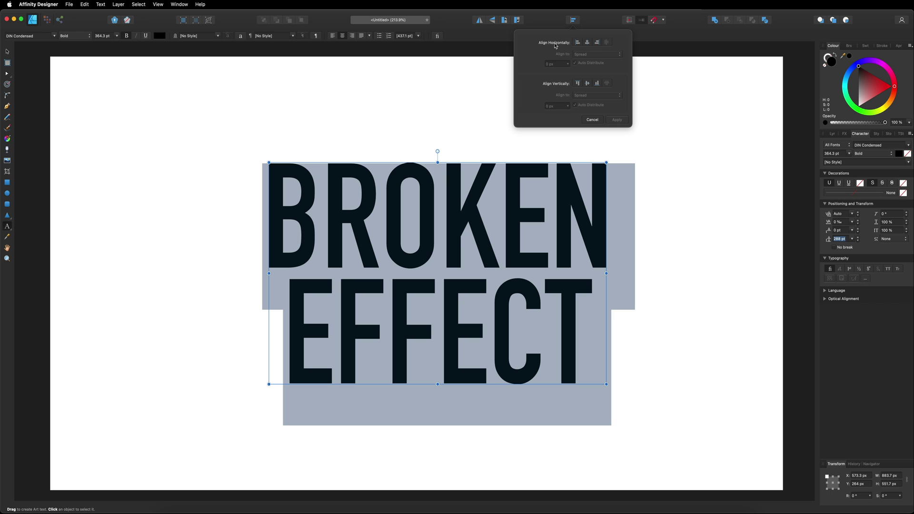
{"action": "left_click", "coordinate": [587, 42]}
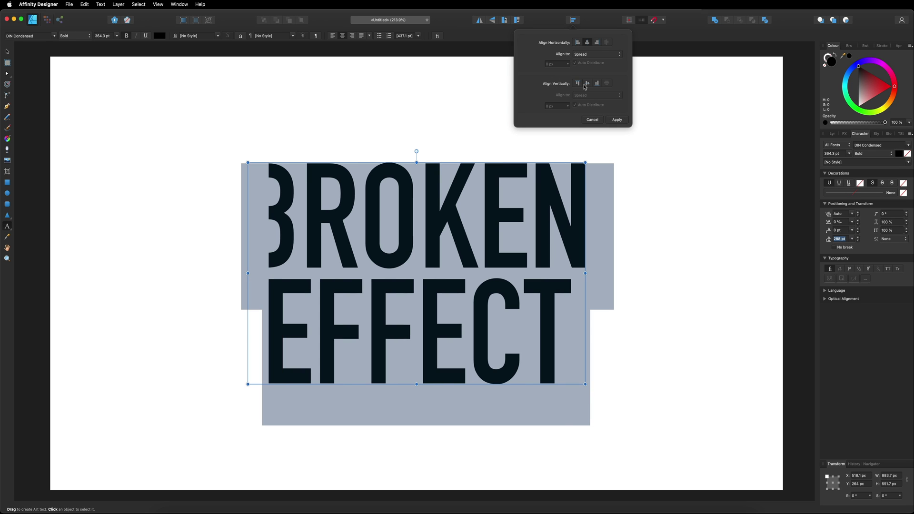
{"action": "left_click", "coordinate": [588, 84]}
{"action": "left_click", "coordinate": [616, 120]}
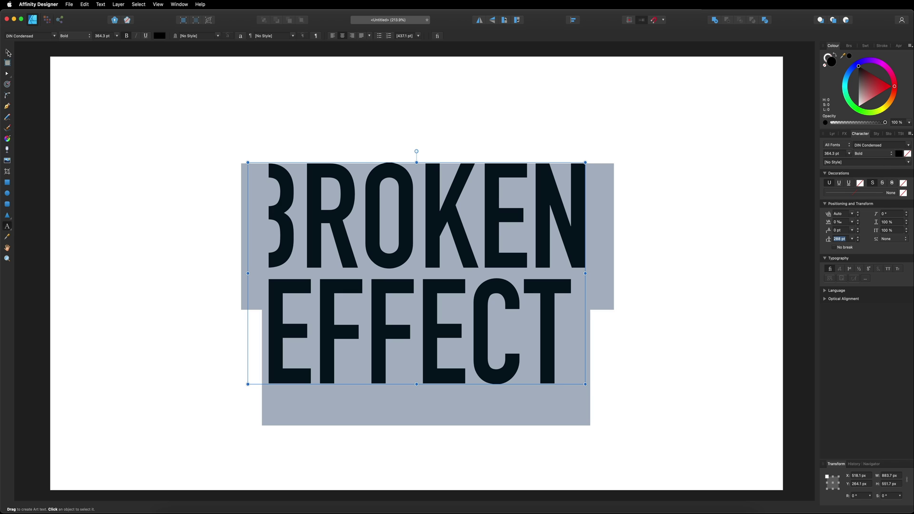
{"action": "left_click", "coordinate": [7, 51]}
{"action": "left_click", "coordinate": [65, 82]}
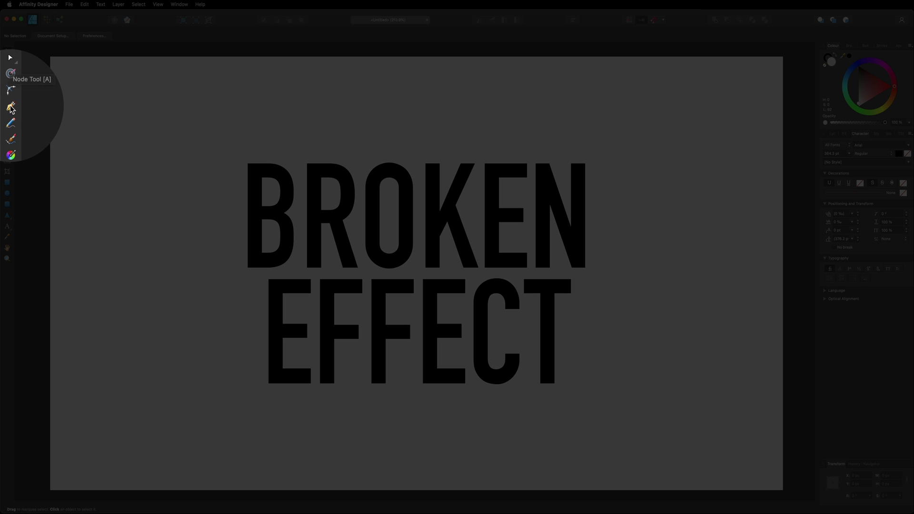
Draw a long closed triangle with the Pen tool across BROKEN, from outside the B to the E, with bright green fill and no stroke
{"action": "left_click", "coordinate": [11, 108]}
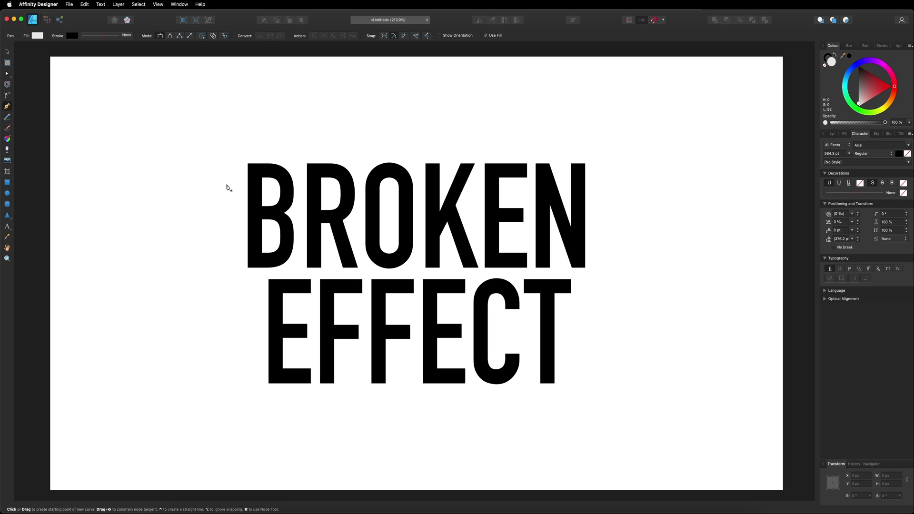
{"action": "left_click", "coordinate": [228, 180]}
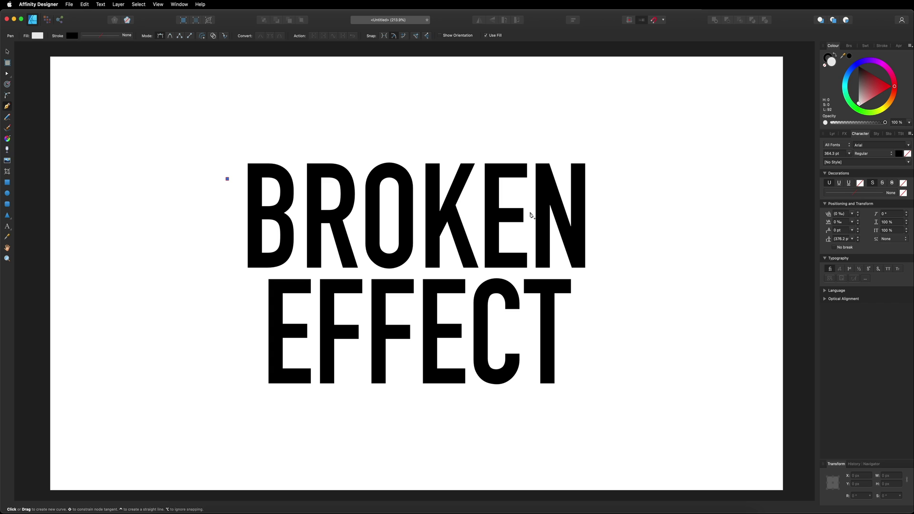
{"action": "left_click", "coordinate": [530, 215]}
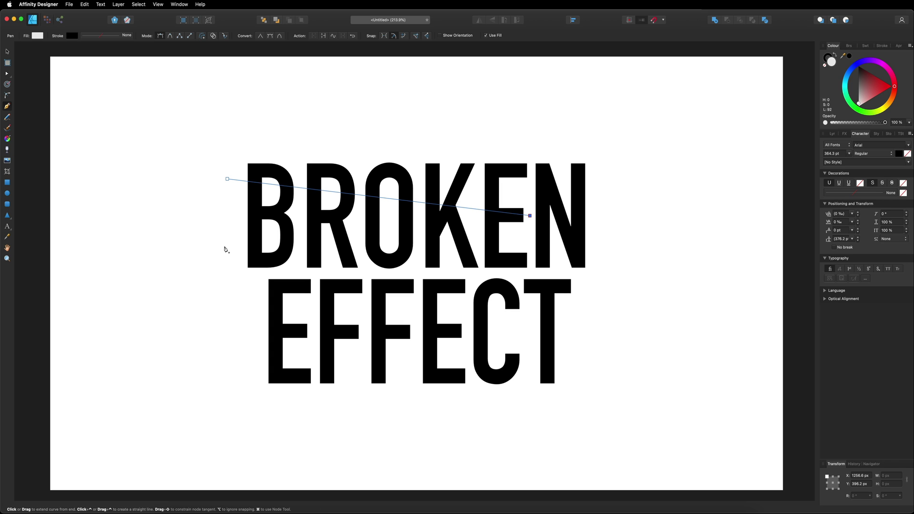
{"action": "left_click", "coordinate": [228, 247]}
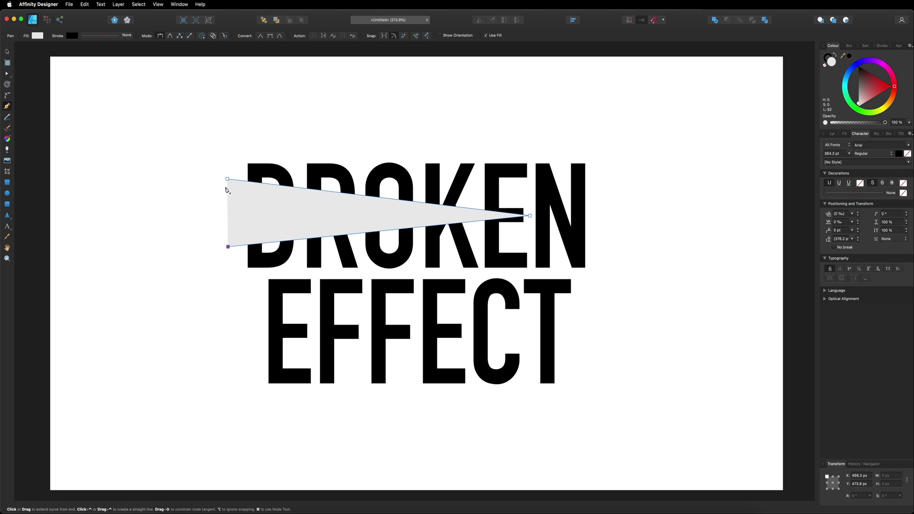
{"action": "left_click", "coordinate": [227, 180]}
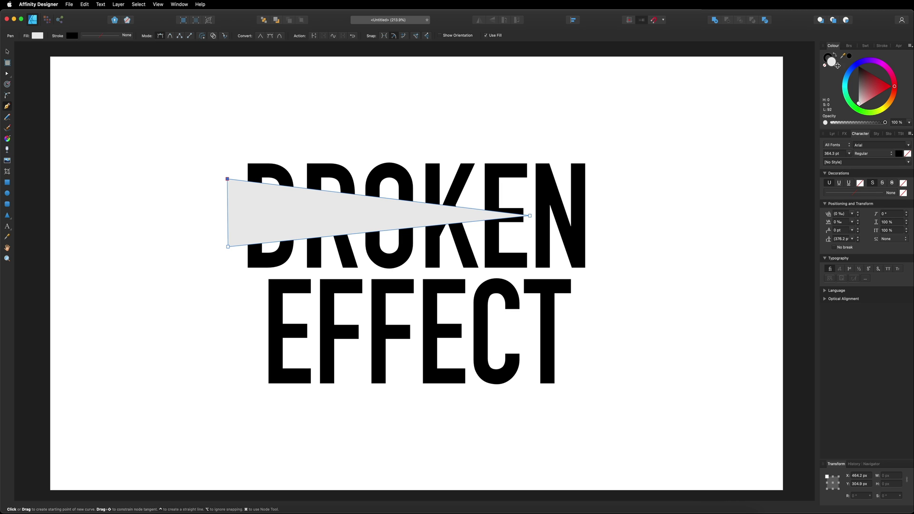
{"action": "left_click", "coordinate": [862, 111]}
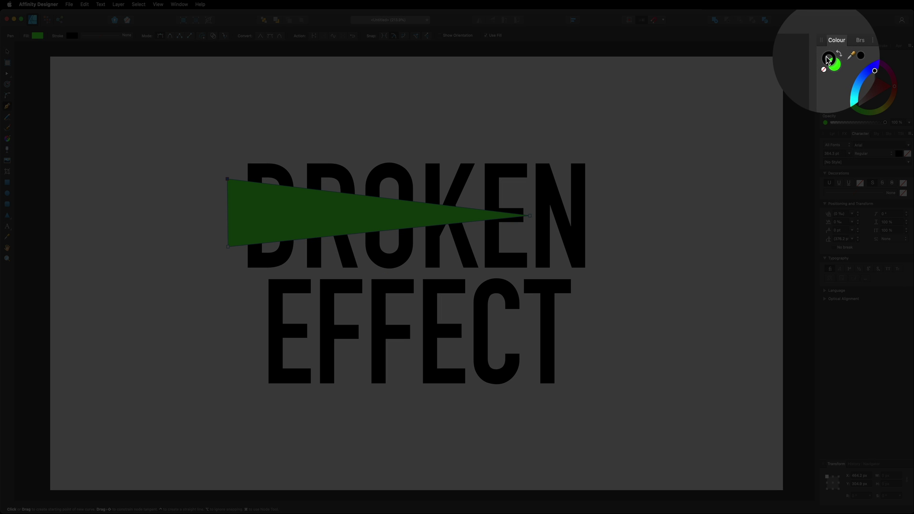
{"action": "left_click", "coordinate": [824, 65]}
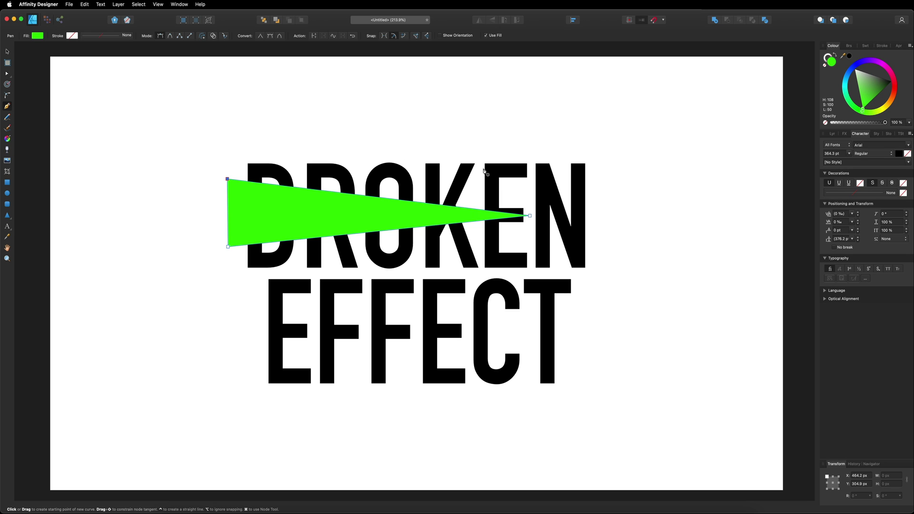
Draw two more green triangular shards, one across the N and one over the upper parts of the O and K
{"action": "left_click", "coordinate": [618, 166]}
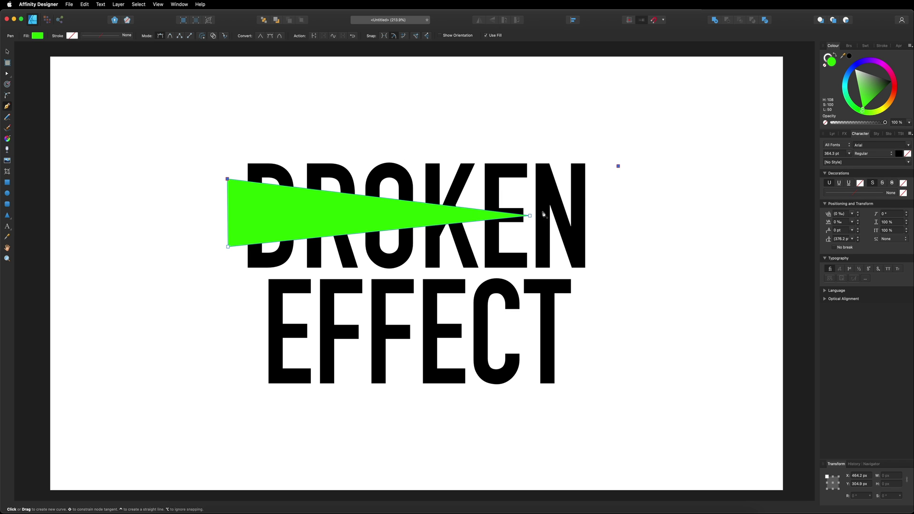
{"action": "left_click", "coordinate": [525, 238]}
{"action": "left_click", "coordinate": [590, 232]}
{"action": "left_click", "coordinate": [618, 166]}
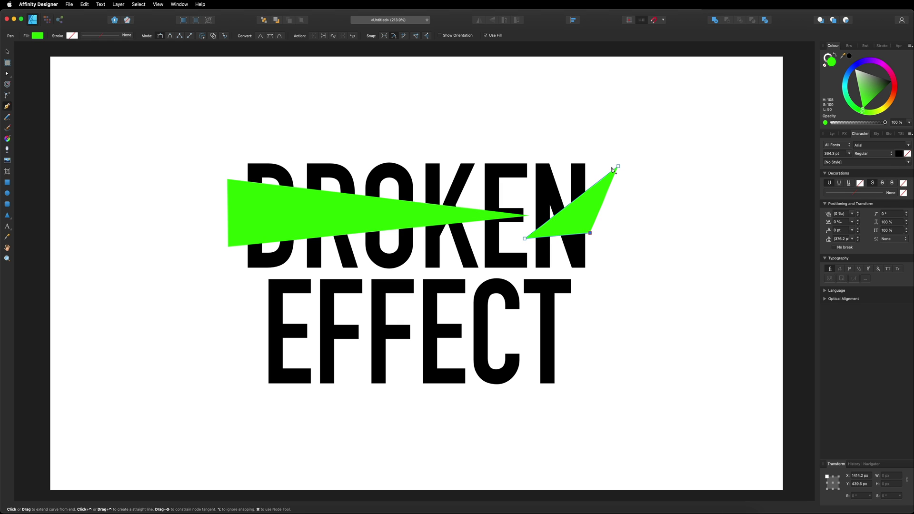
{"action": "left_click", "coordinate": [618, 166]}
{"action": "left_click", "coordinate": [365, 161]}
{"action": "left_click", "coordinate": [477, 197]}
{"action": "left_click", "coordinate": [416, 145]}
{"action": "left_click", "coordinate": [365, 162]}
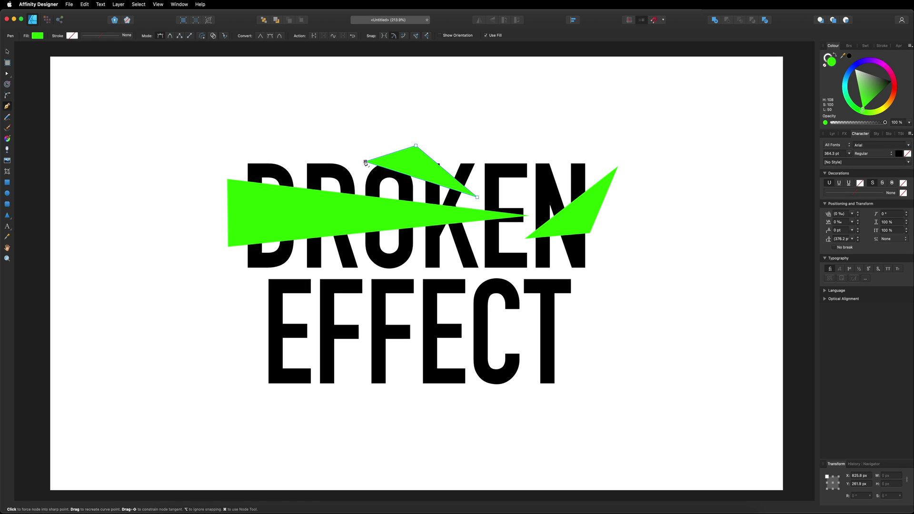
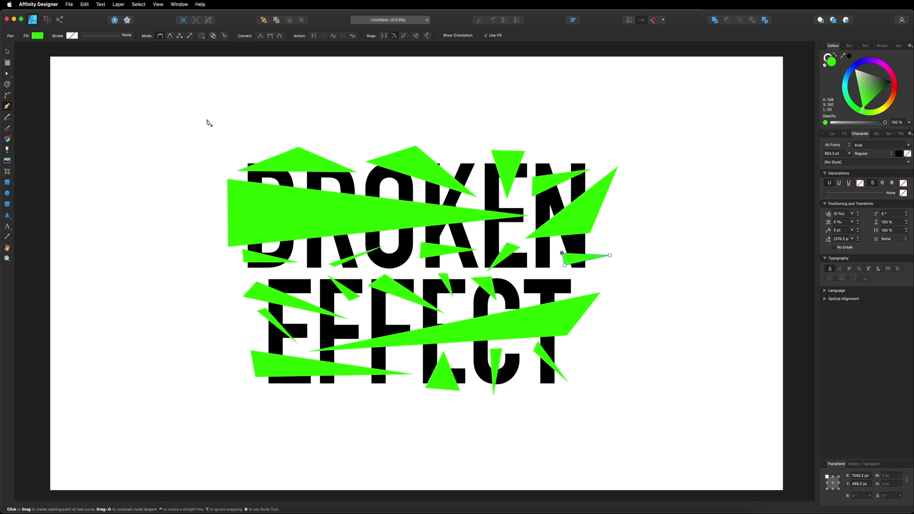
Select the BROKEN EFFECT text layer and convert it to curves
{"action": "left_click", "coordinate": [832, 134]}
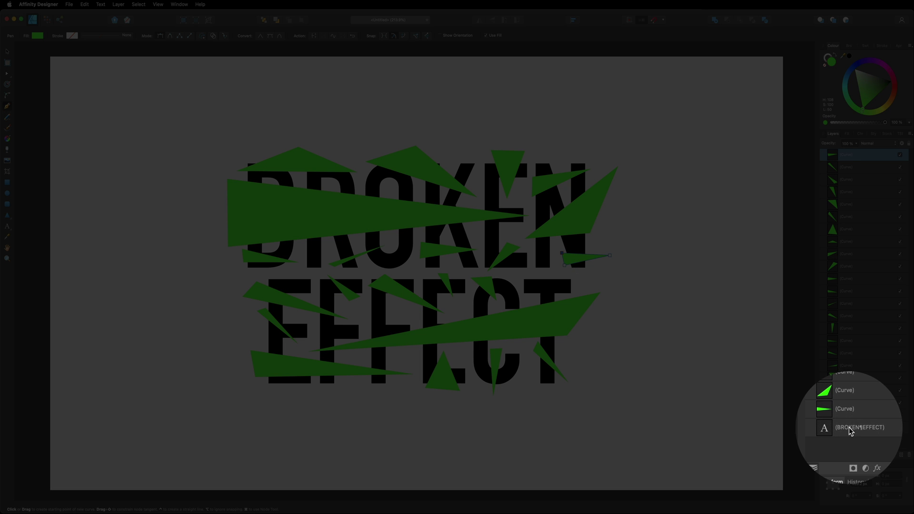
{"action": "left_click", "coordinate": [845, 428]}
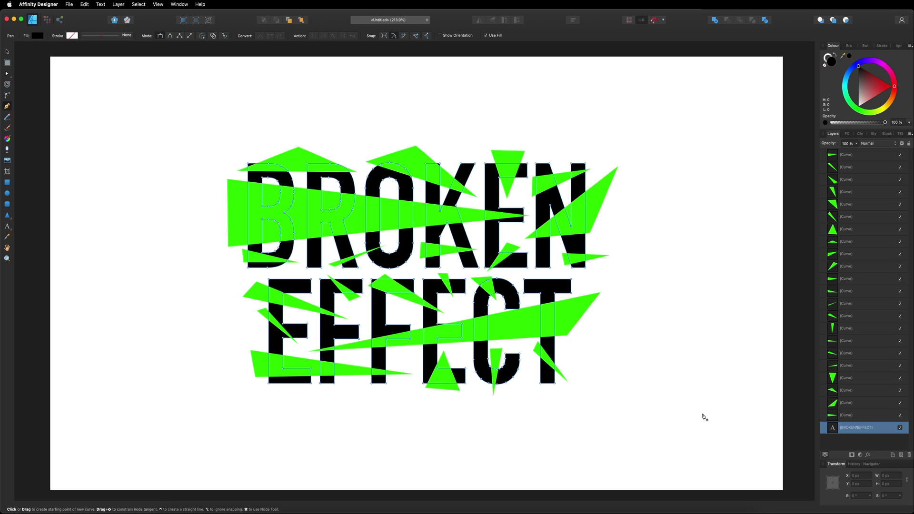
{"action": "left_click", "coordinate": [118, 4]}
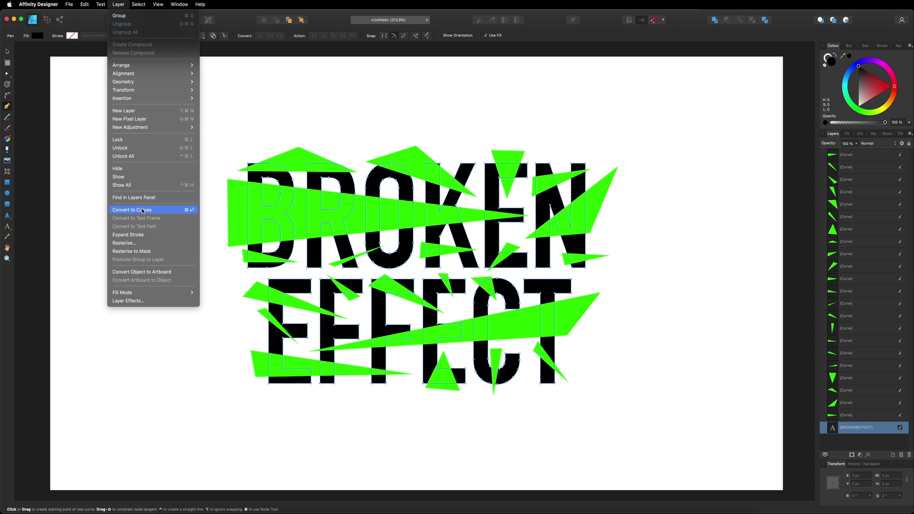
{"action": "left_click", "coordinate": [163, 212]}
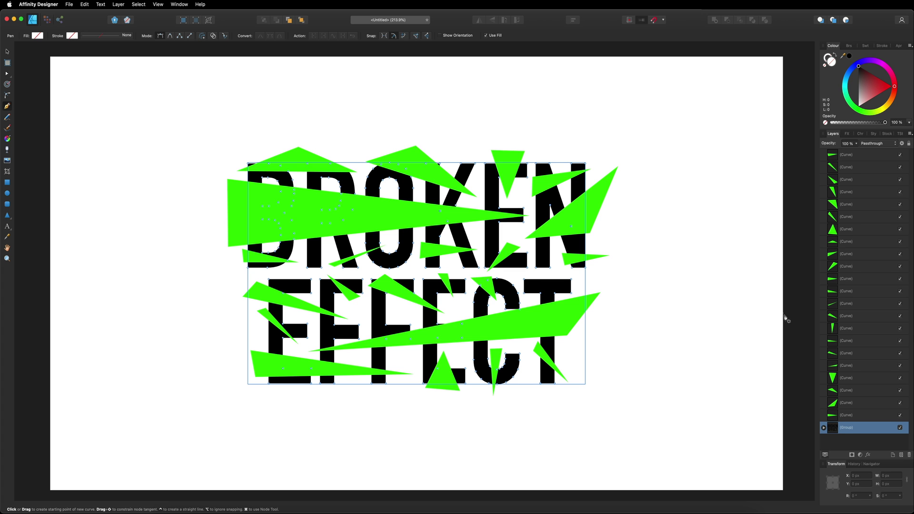
Select all the letter curves inside the text group, from T to B, and merge them into one shape with the Add operation
{"action": "left_click", "coordinate": [823, 427]}
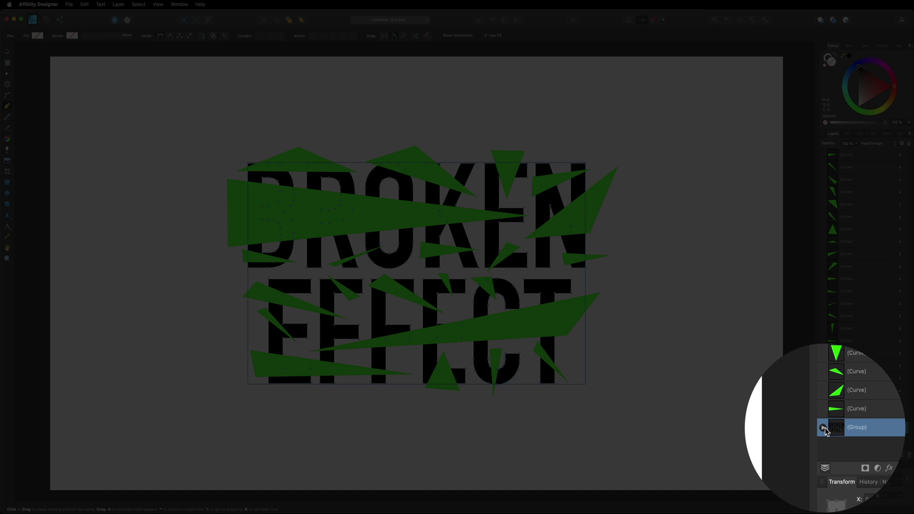
{"action": "scroll", "coordinate": [835, 348], "scroll_direction": "down", "scroll_amount": 5}
{"action": "left_click", "coordinate": [834, 324]}
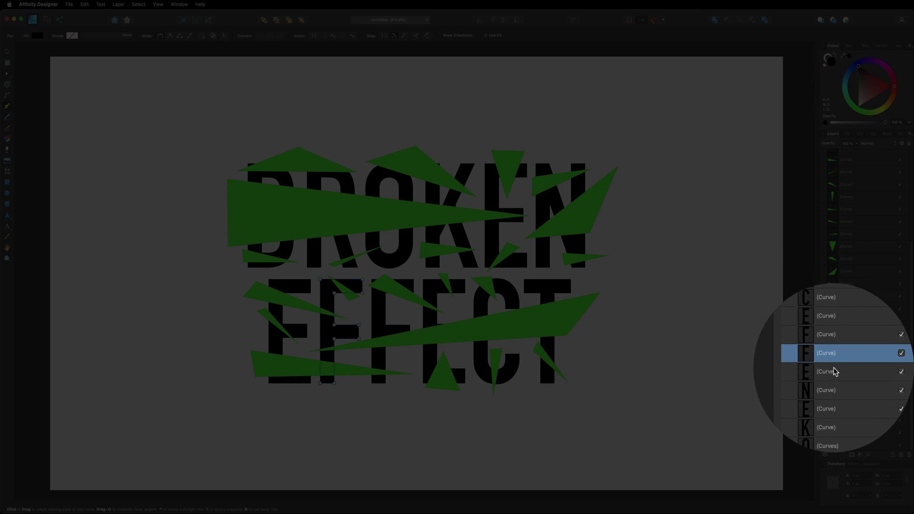
{"action": "left_click", "coordinate": [847, 371]}
{"action": "left_click", "coordinate": [846, 383]}
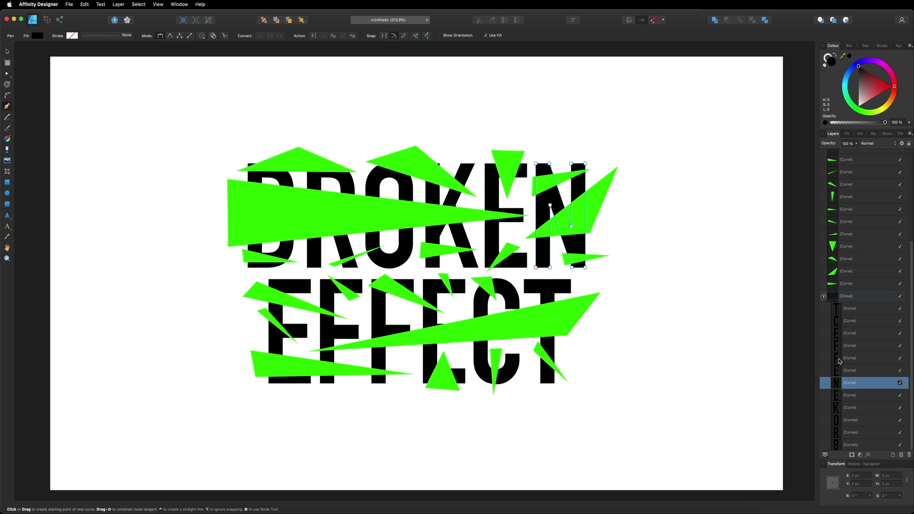
{"action": "scroll", "coordinate": [845, 427], "scroll_direction": "down", "scroll_amount": 1}
{"action": "scroll", "coordinate": [845, 424], "scroll_direction": "up", "scroll_amount": 1}
{"action": "left_click", "coordinate": [855, 309]}
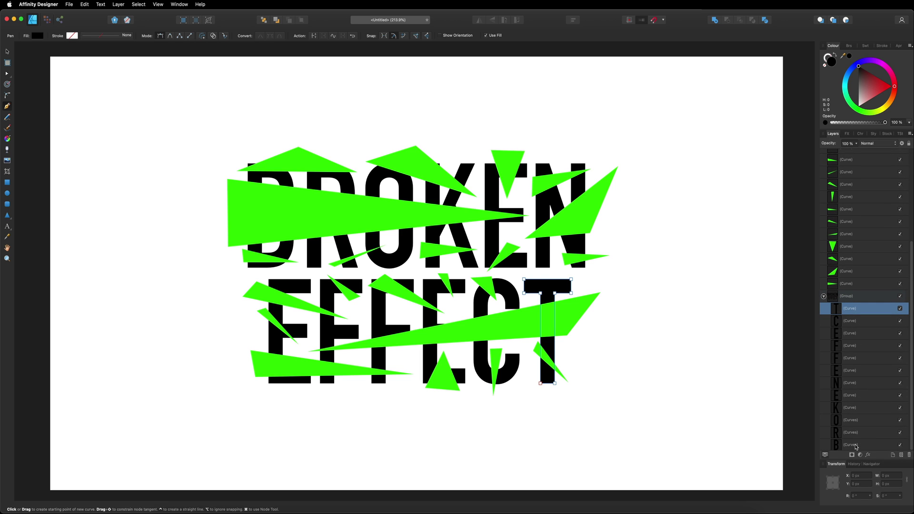
{"action": "left_click", "coordinate": [856, 447], "text": "shift"}
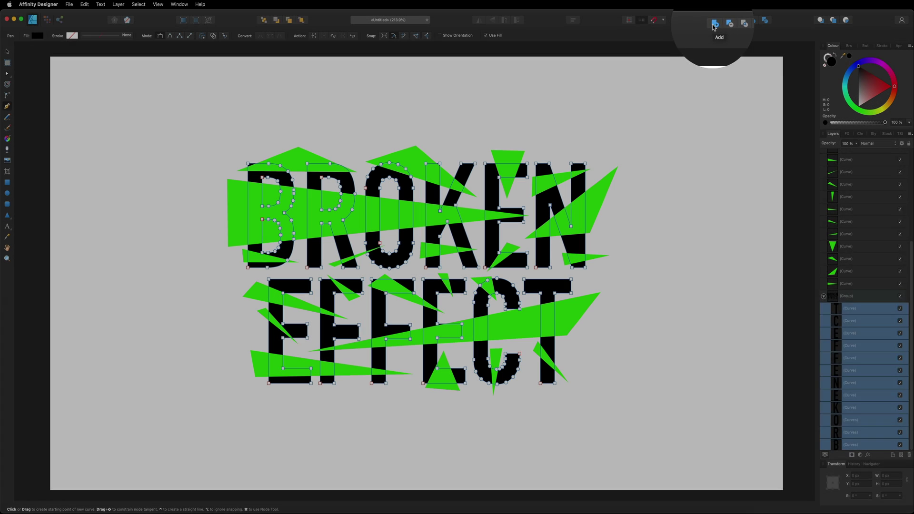
{"action": "left_click", "coordinate": [714, 20]}
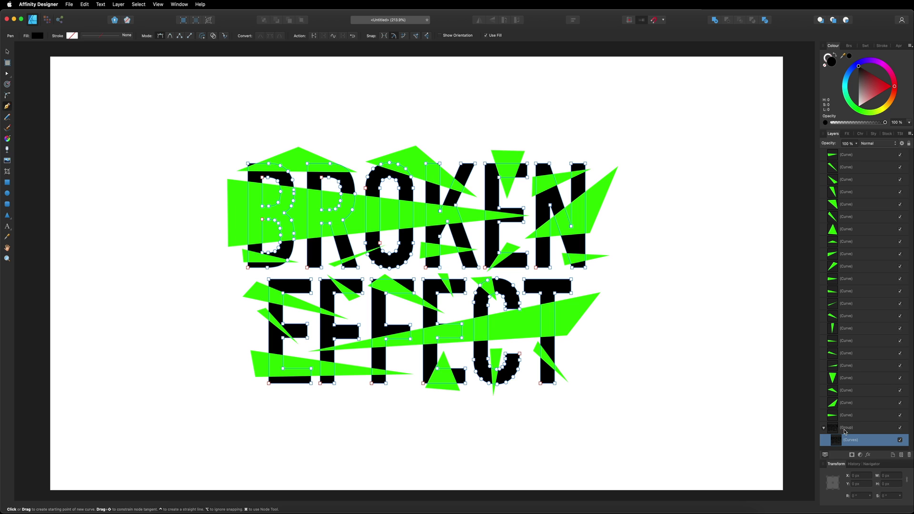
Move the merged letter shape out of its group and delete the empty group
{"action": "left_click_drag", "start_coordinate": [844, 443], "coordinate": [824, 423]}
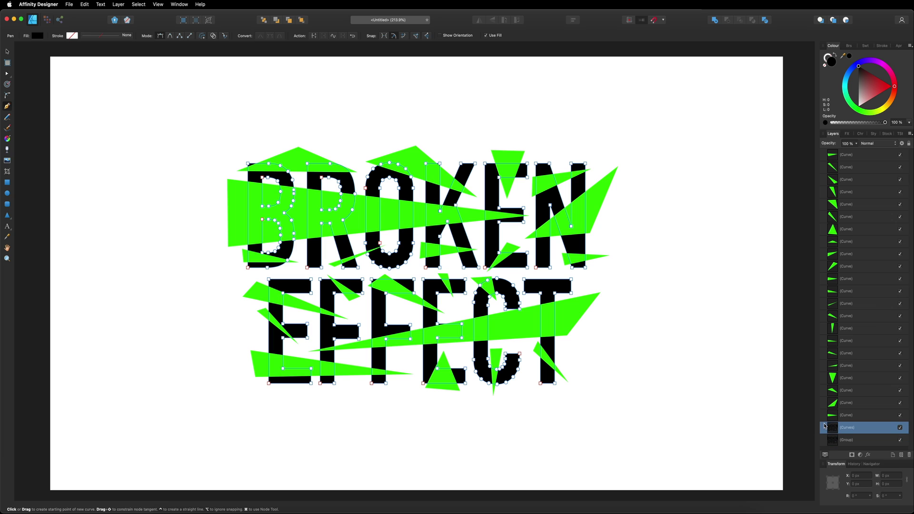
{"action": "left_click", "coordinate": [854, 441]}
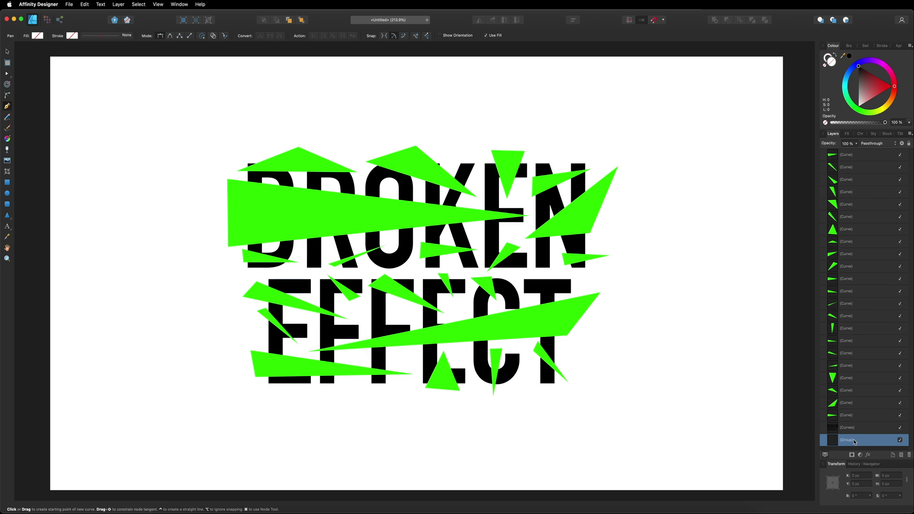
{"action": "key", "text": "Delete"}
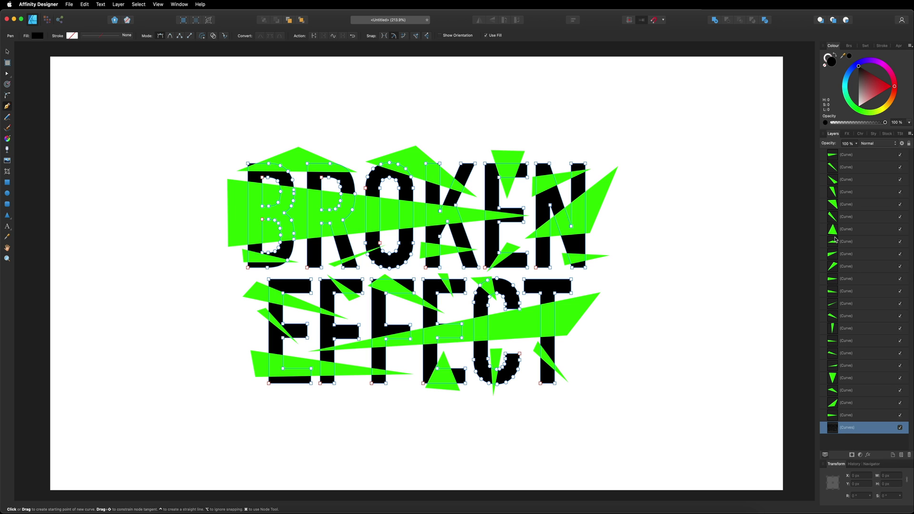
Select all the green shards together with the merged text, split them with the Divide operation, and deselect the pieces
{"action": "left_click", "coordinate": [847, 155]}
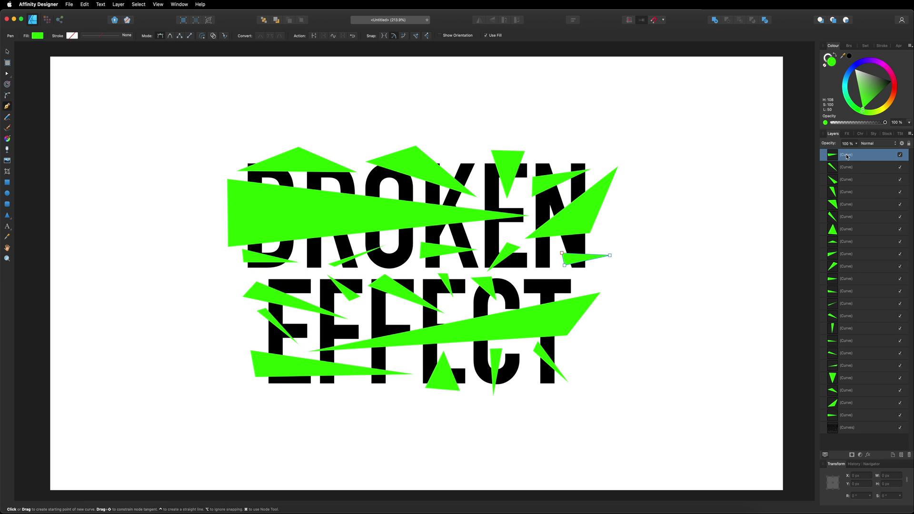
{"action": "left_click", "coordinate": [859, 428], "text": "shift"}
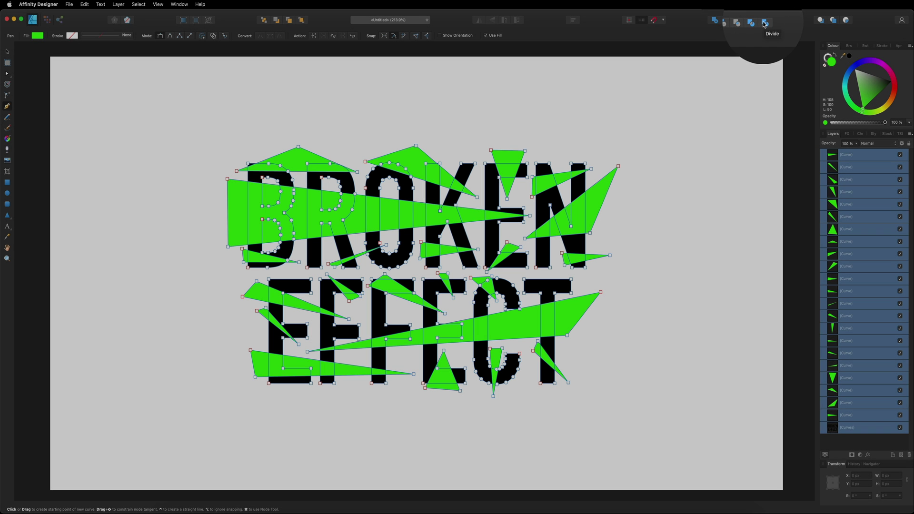
{"action": "left_click", "coordinate": [764, 21]}
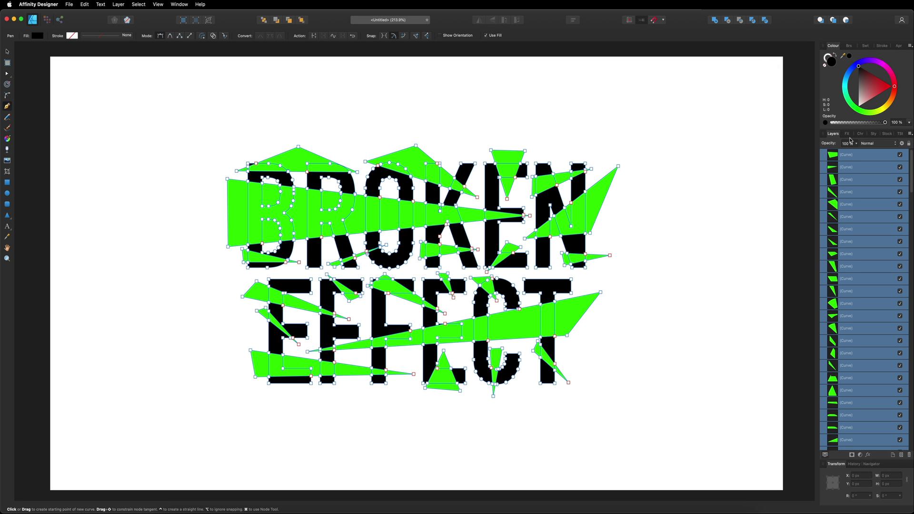
{"action": "left_click_drag", "start_coordinate": [911, 159], "coordinate": [800, 149]}
{"action": "left_click", "coordinate": [8, 53]}
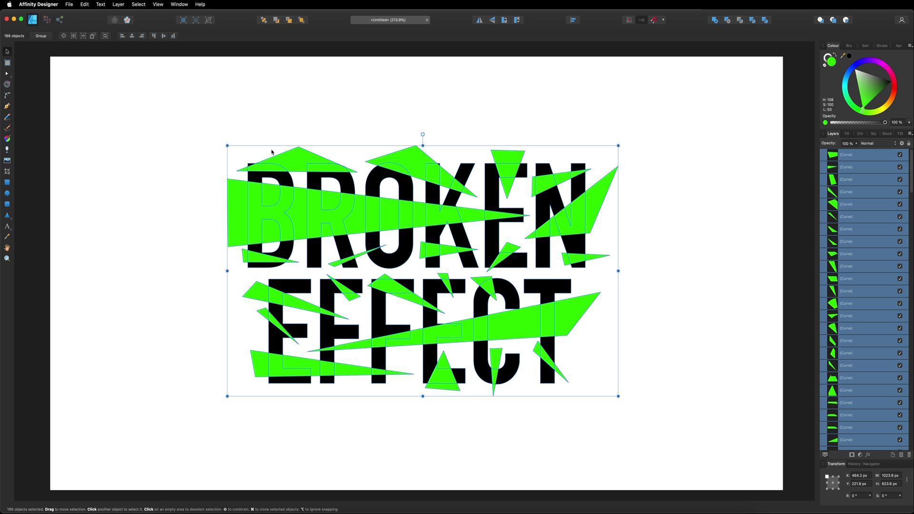
{"action": "left_click", "coordinate": [194, 124]}
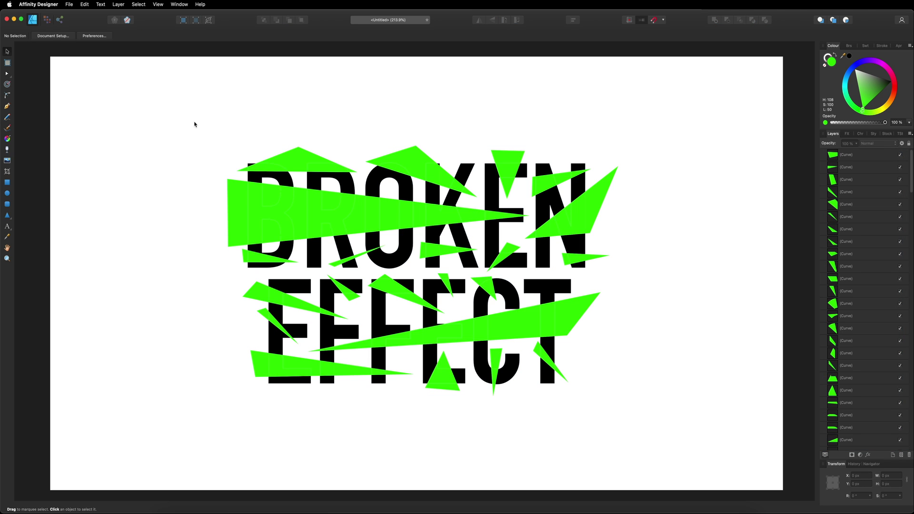
Delete the surplus green pieces that stick out above and beside the letters B, R, O and K
{"action": "left_click", "coordinate": [296, 154]}
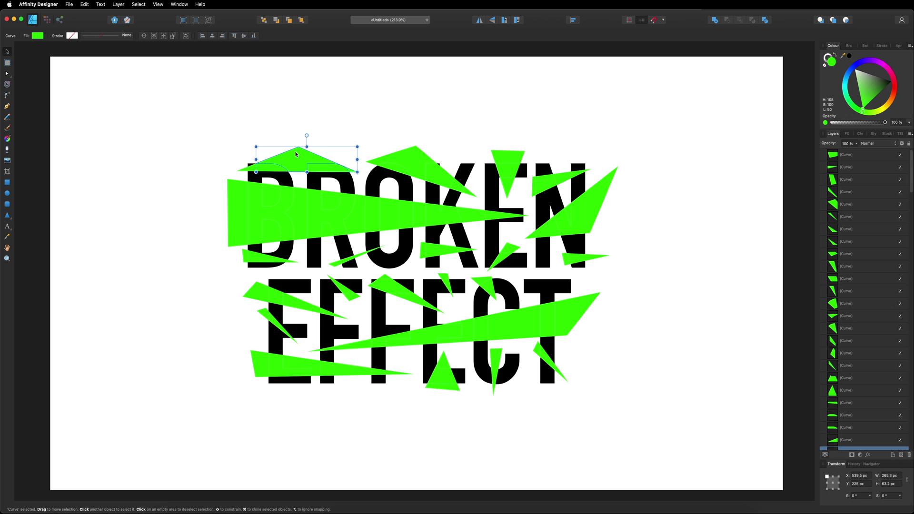
{"action": "key", "text": "Delete"}
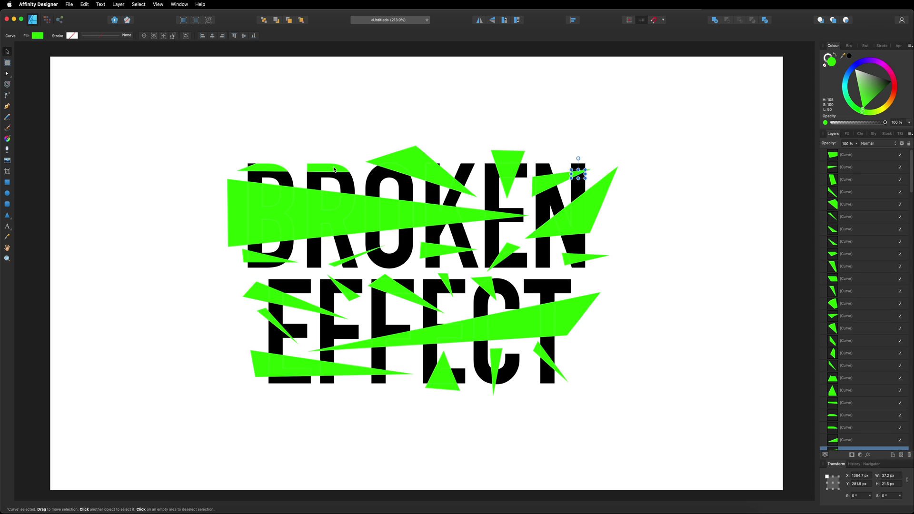
{"action": "key", "text": "super+bracketright"}
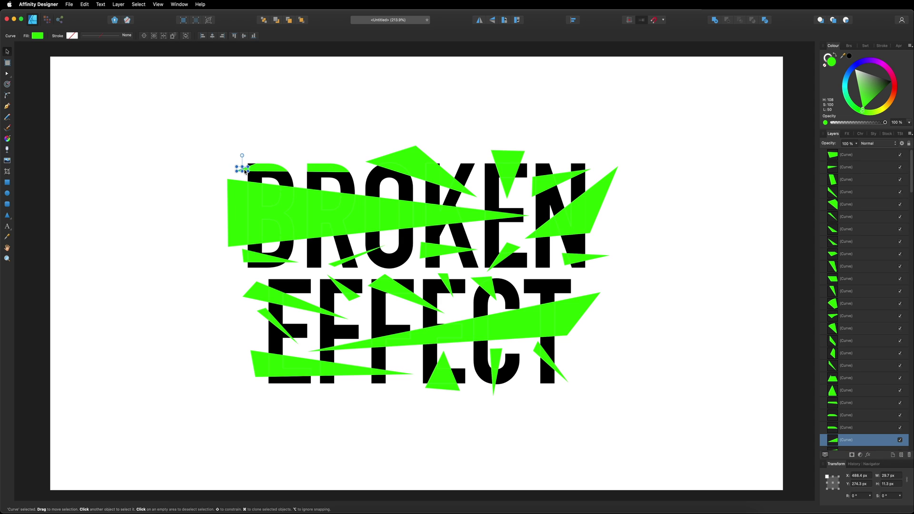
{"action": "left_click", "coordinate": [408, 154]}
{"action": "key", "text": "super+alt+d"}
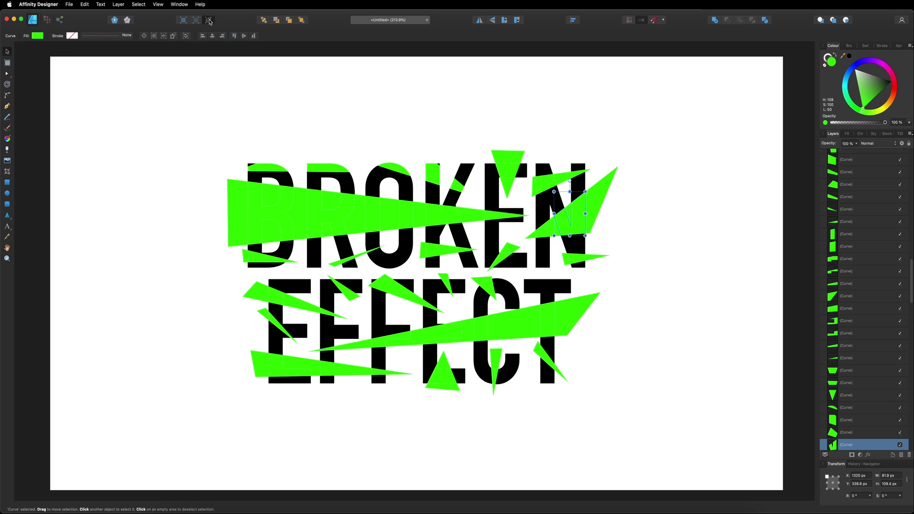
Show the artwork in outline view, delete the shard pieces outside the B's outer edge, and return to the normal vector view
{"action": "left_click", "coordinate": [209, 21]}
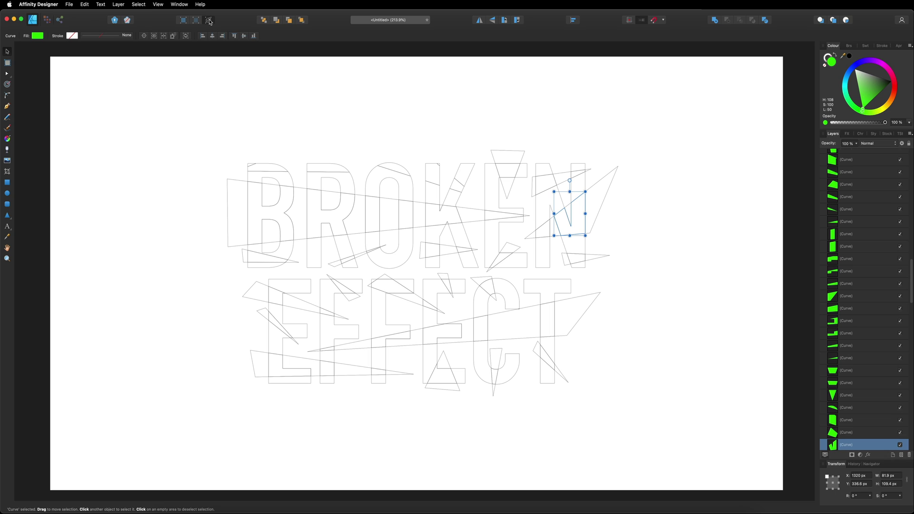
{"action": "left_click", "coordinate": [233, 180]}
{"action": "key", "text": "super+z"}
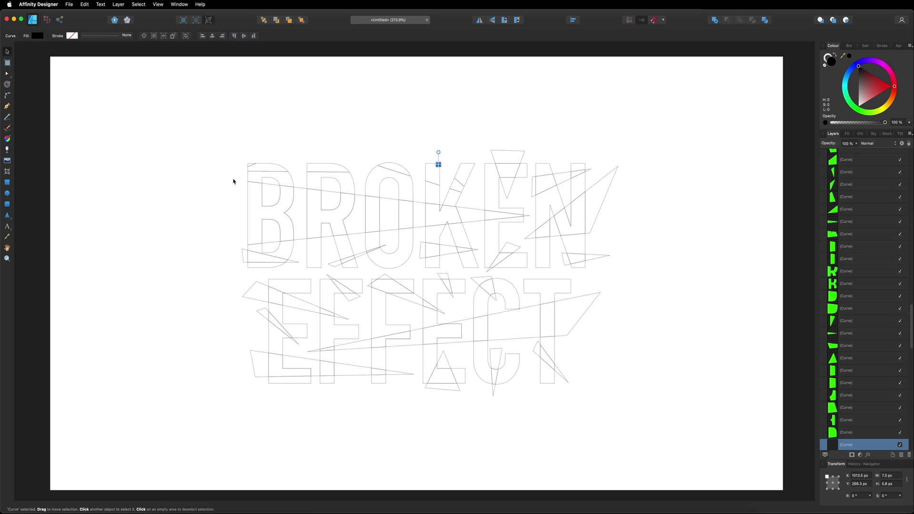
{"action": "left_click", "coordinate": [243, 252]}
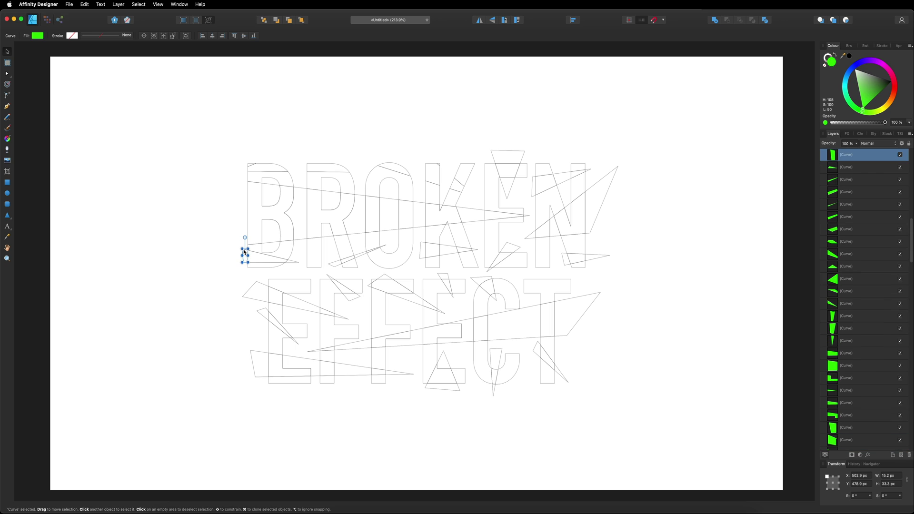
{"action": "key", "text": "Delete"}
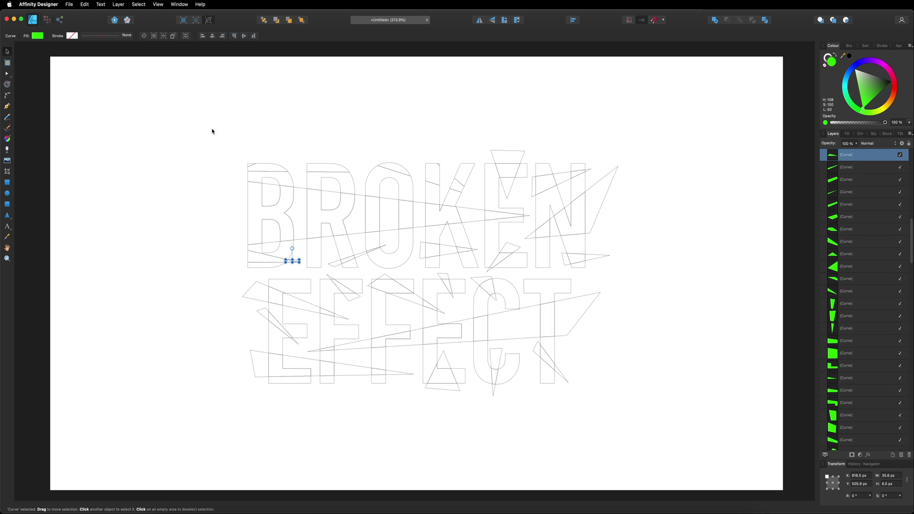
{"action": "left_click", "coordinate": [183, 20]}
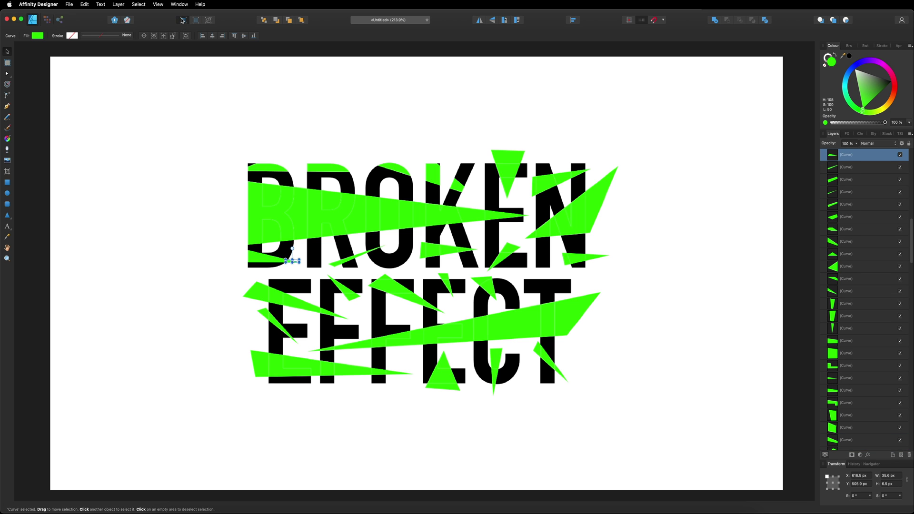
Delete the remaining green pieces outside the letter shapes, including those between B and R and inside the O
{"action": "left_click", "coordinate": [297, 200]}
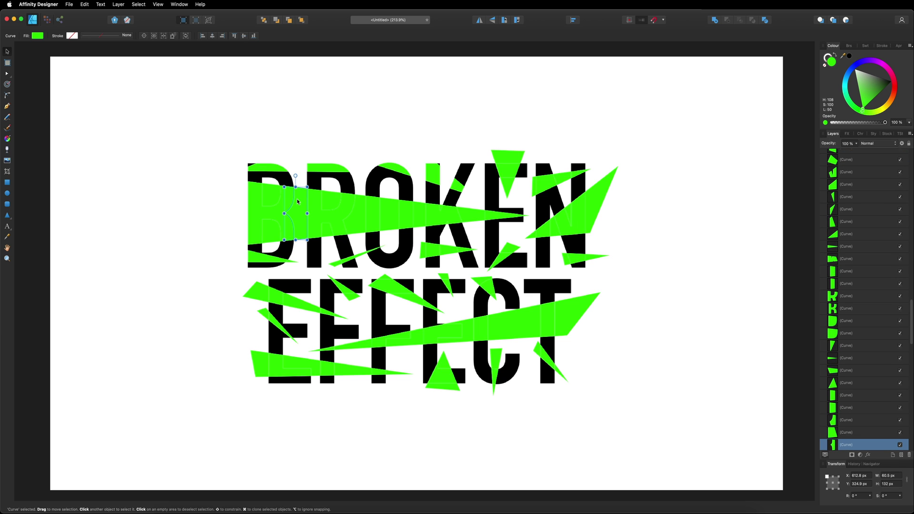
{"action": "key", "text": "Delete"}
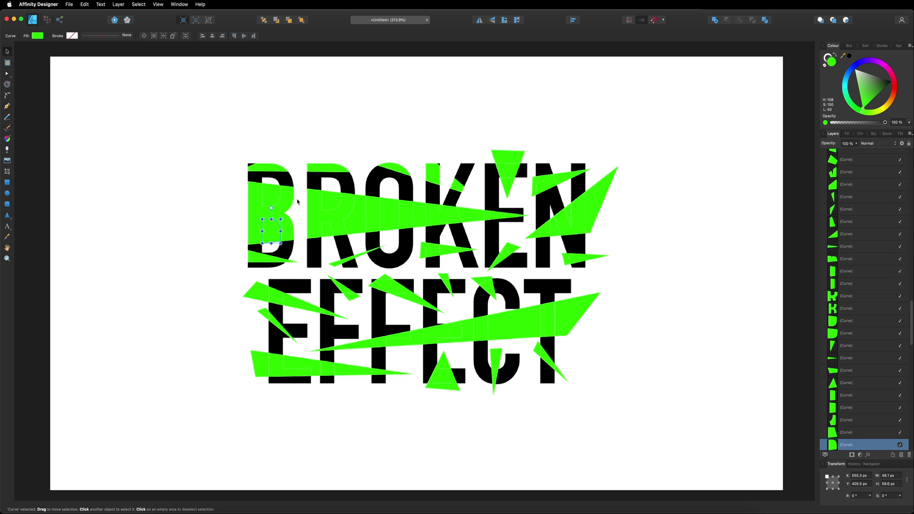
{"action": "key", "text": "super+equal"}
{"action": "key", "text": "super+equal"}
{"action": "key", "text": "super+equal"}
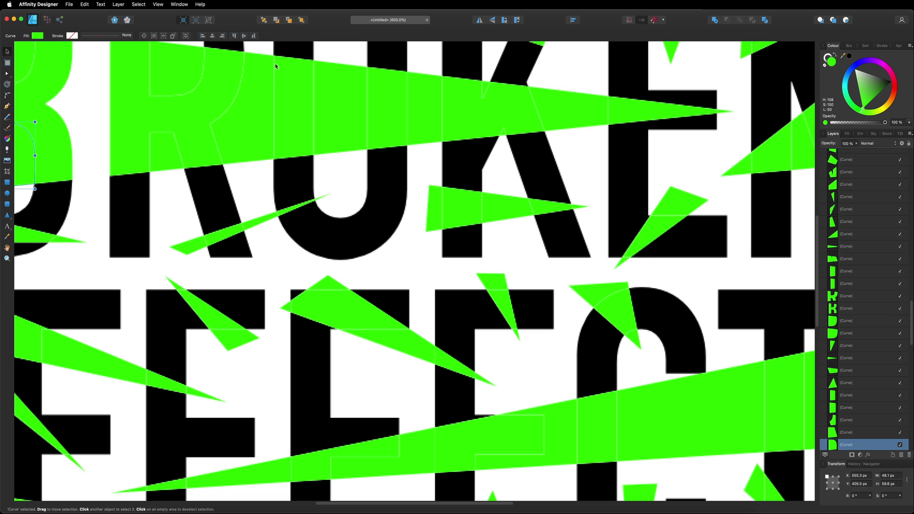
{"action": "left_click", "coordinate": [331, 102]}
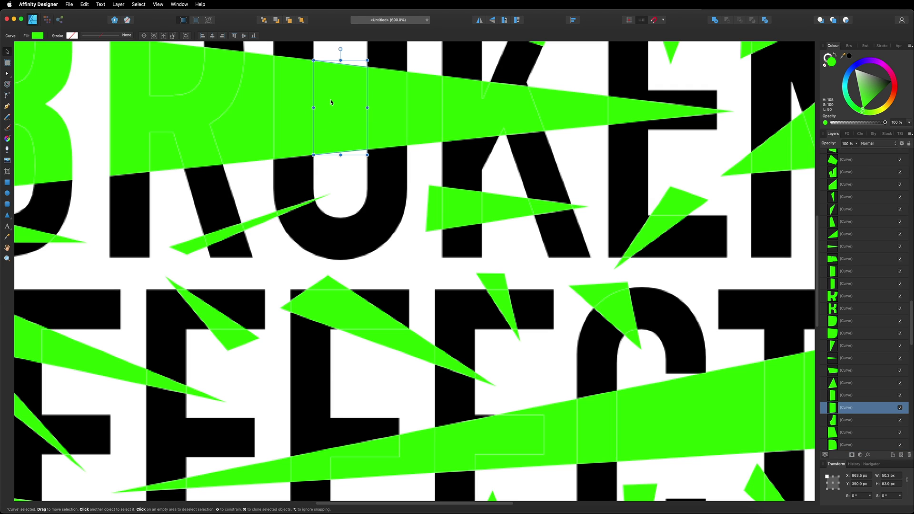
{"action": "key", "text": "Delete"}
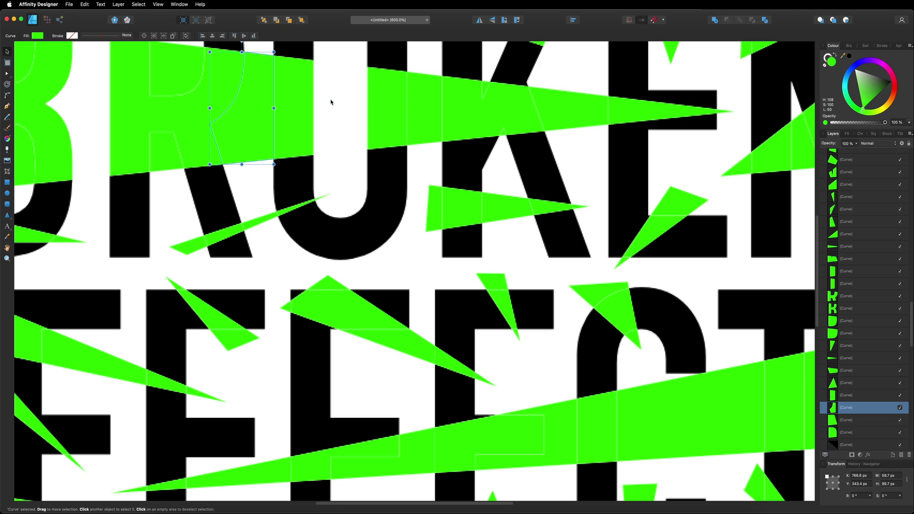
{"action": "key", "text": "super+0"}
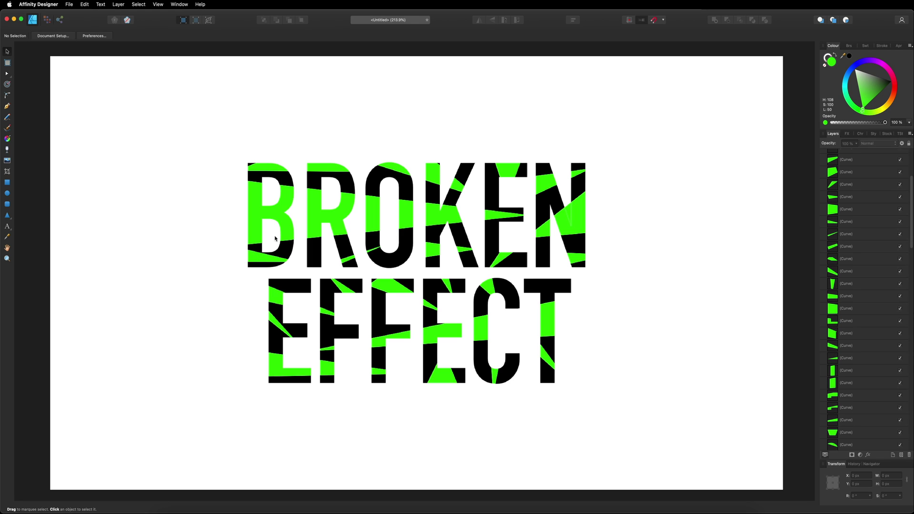
Select all the green letter fragments, fill them with black, and deselect them
{"action": "scroll", "coordinate": [832, 200], "scroll_direction": "up", "scroll_amount": 5}
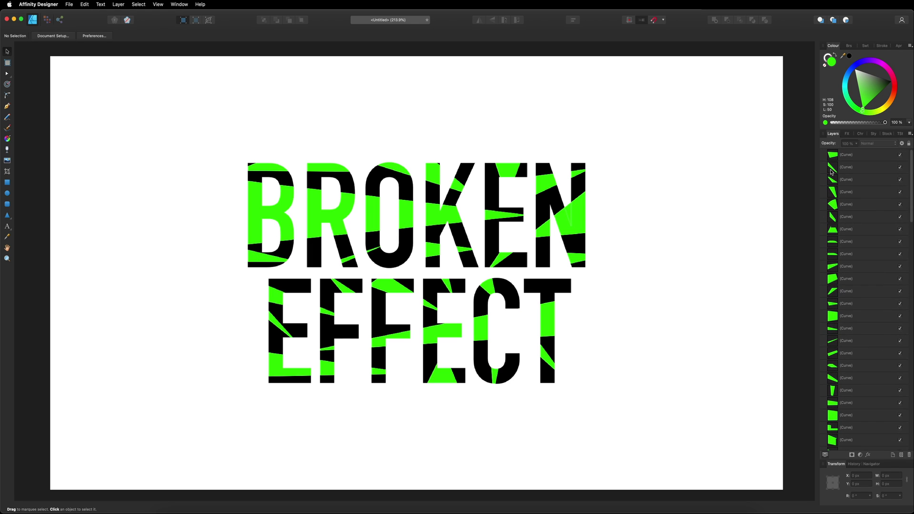
{"action": "left_click", "coordinate": [856, 154]}
{"action": "scroll", "coordinate": [858, 194], "scroll_direction": "down", "scroll_amount": 10}
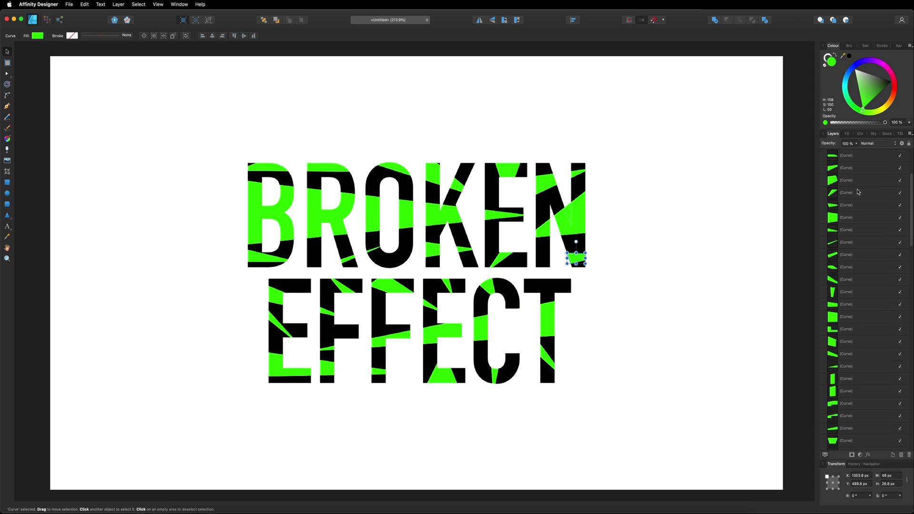
{"action": "scroll", "coordinate": [857, 193], "scroll_direction": "down", "scroll_amount": 3}
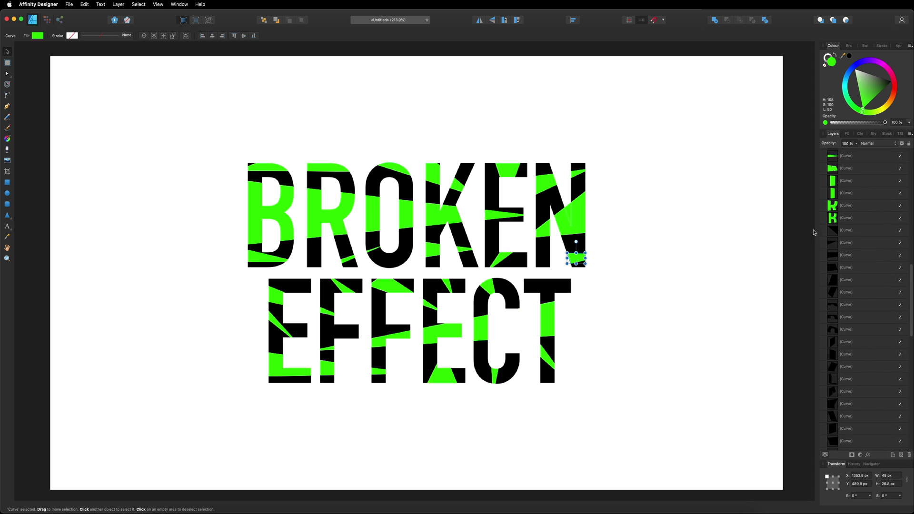
{"action": "left_click", "coordinate": [854, 219], "text": "shift"}
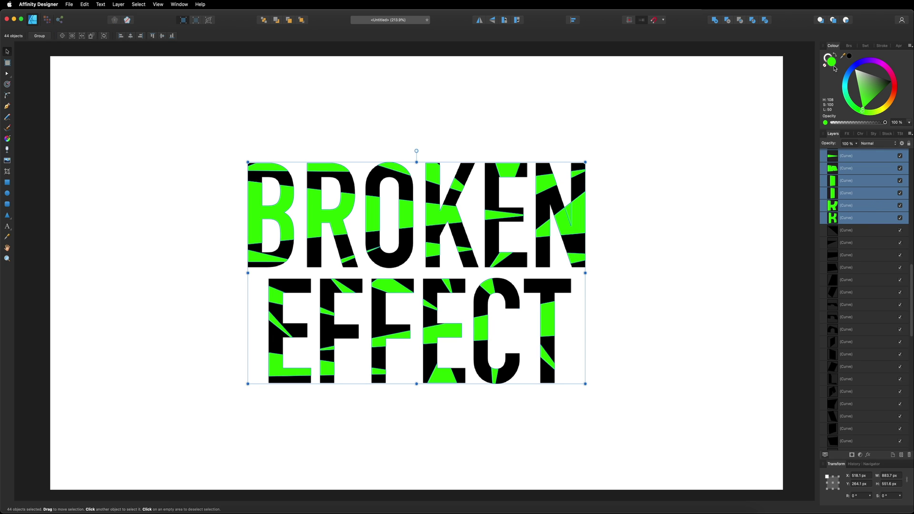
{"action": "left_click", "coordinate": [850, 57]}
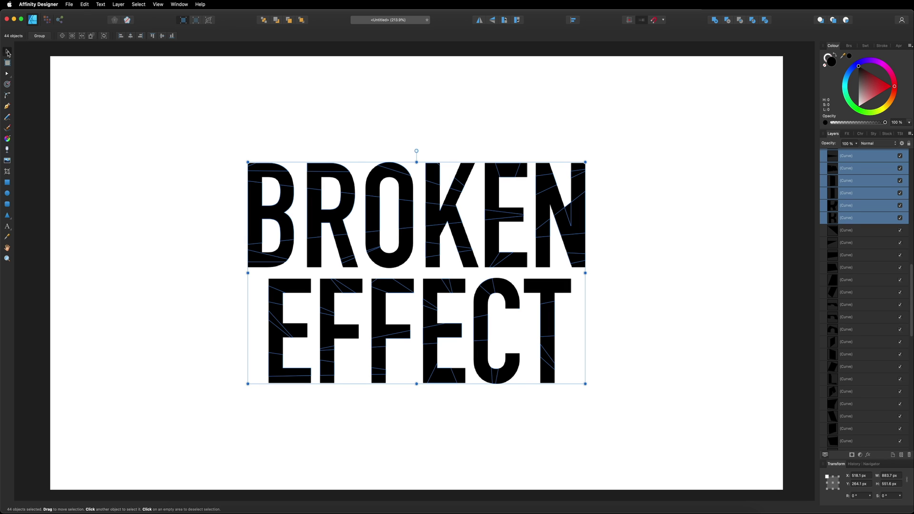
{"action": "left_click", "coordinate": [58, 74]}
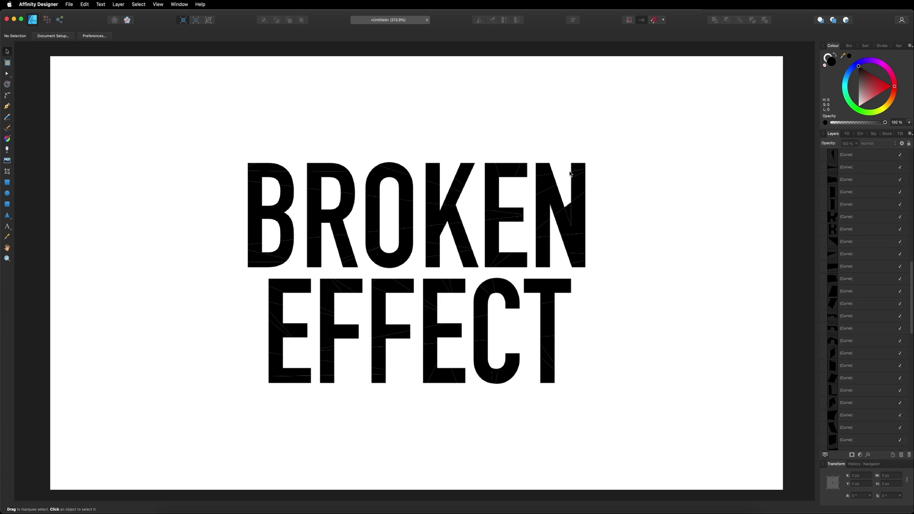
Select the fragments along the top edge of BROKEN and nudge them 3 px up and 4 px left
{"action": "left_click", "coordinate": [569, 210]}
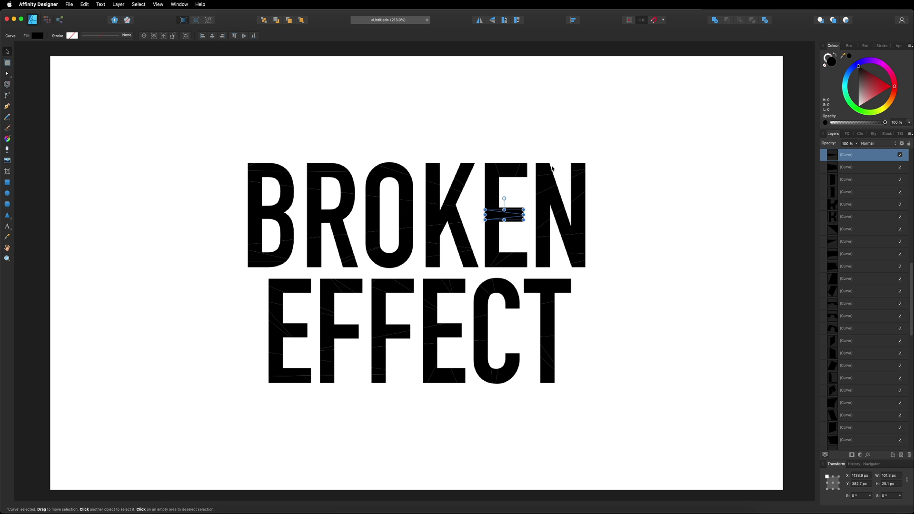
{"action": "left_click", "coordinate": [545, 144]}
{"action": "left_click_drag", "start_coordinate": [227, 140], "coordinate": [604, 193]}
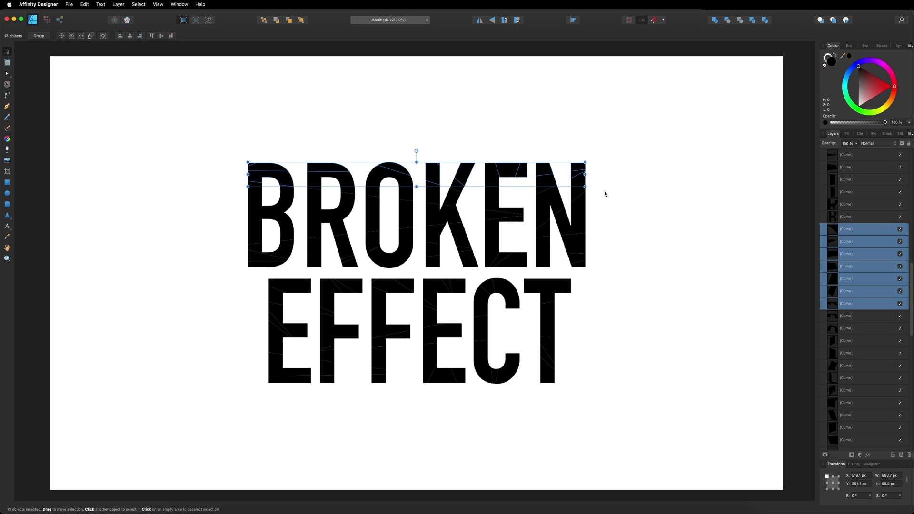
{"action": "key", "text": "Up"}
{"action": "key", "text": "Up"}
{"action": "key", "text": "Up"}
{"action": "key", "text": "Left"}
{"action": "key", "text": "Left"}
{"action": "key", "text": "Left"}
{"action": "key", "text": "Left"}
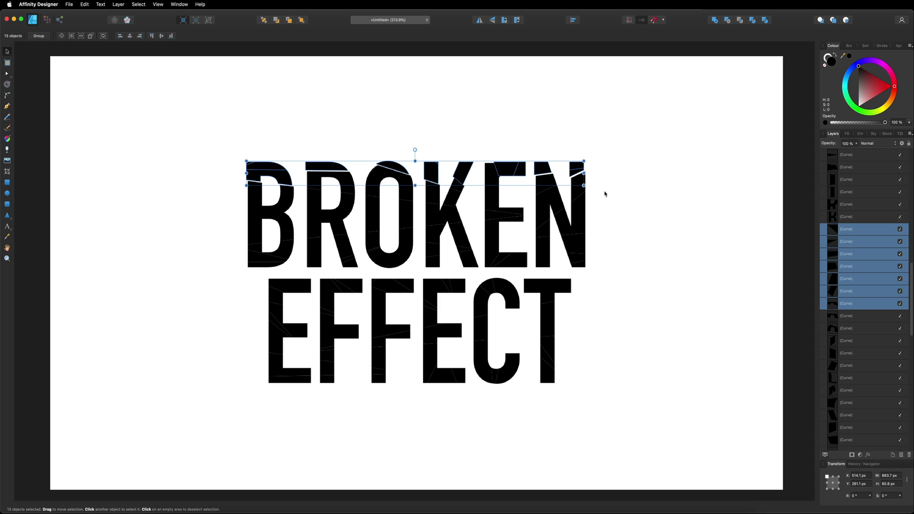
Shift individual fragments slightly apart at the base of the E and B in BROKEN and on the O to open cracks
{"action": "left_click", "coordinate": [523, 258]}
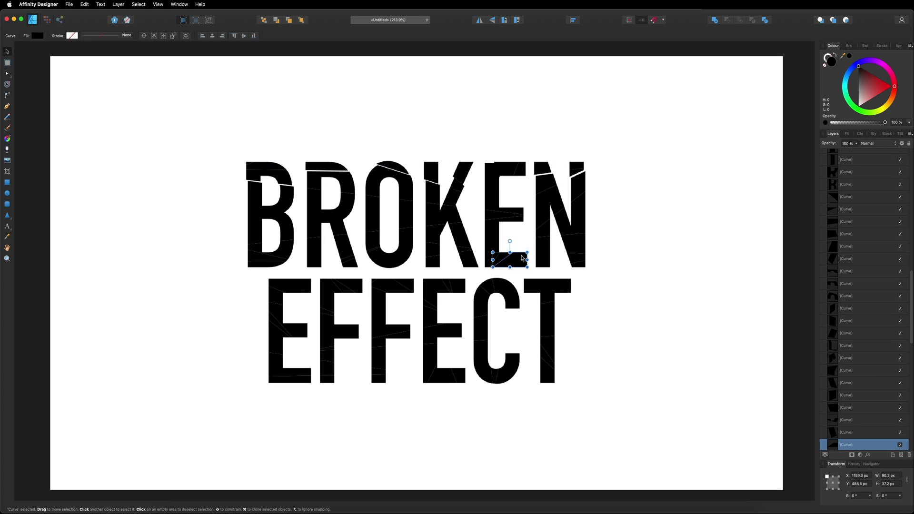
{"action": "left_click_drag", "start_coordinate": [523, 258], "coordinate": [523, 259]}
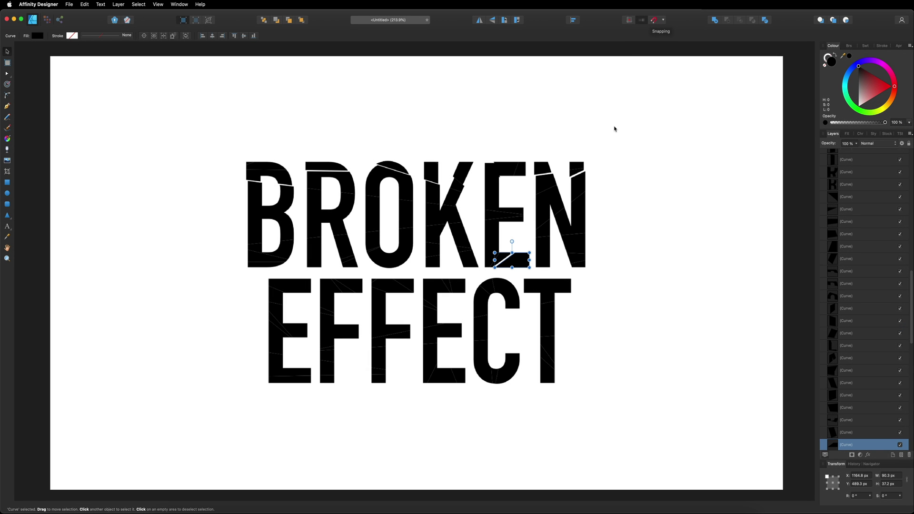
{"action": "left_click", "coordinate": [257, 265]}
{"action": "left_click", "coordinate": [251, 257]}
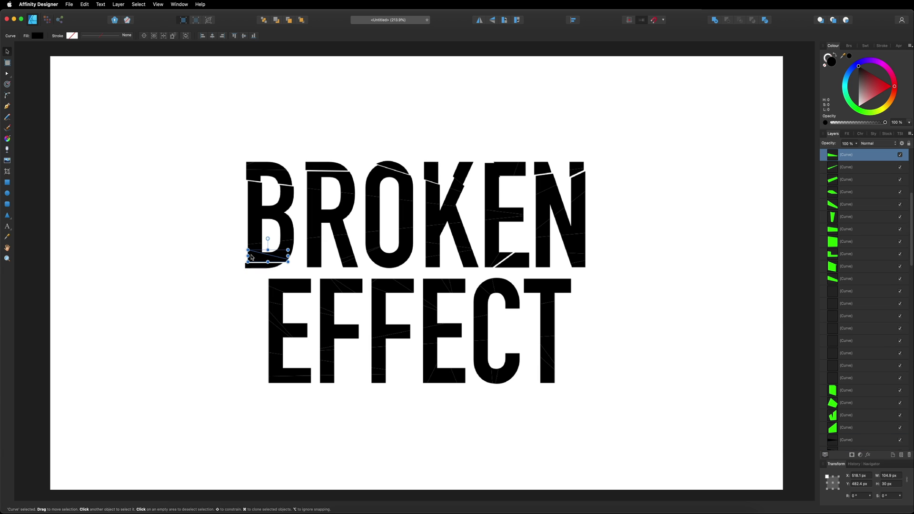
{"action": "left_click_drag", "start_coordinate": [249, 257], "coordinate": [252, 260]}
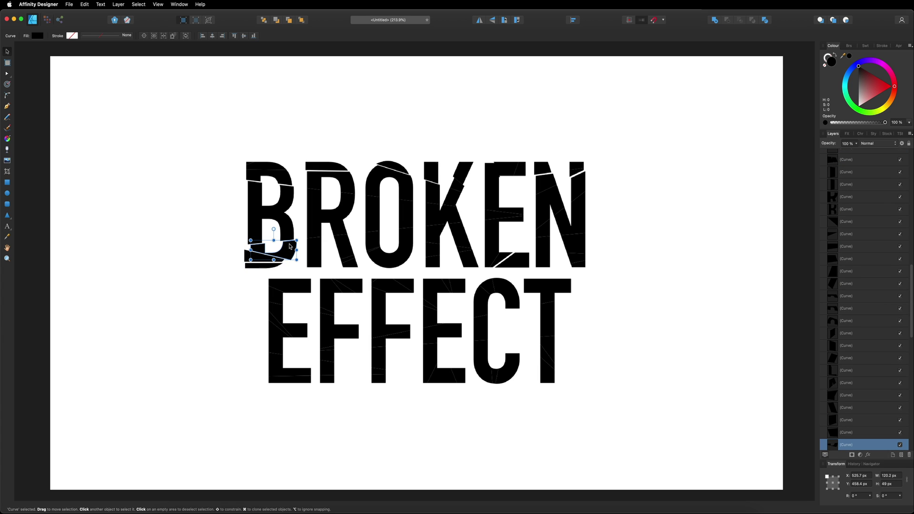
{"action": "left_click", "coordinate": [369, 216]}
{"action": "left_click_drag", "start_coordinate": [369, 219], "coordinate": [370, 219]}
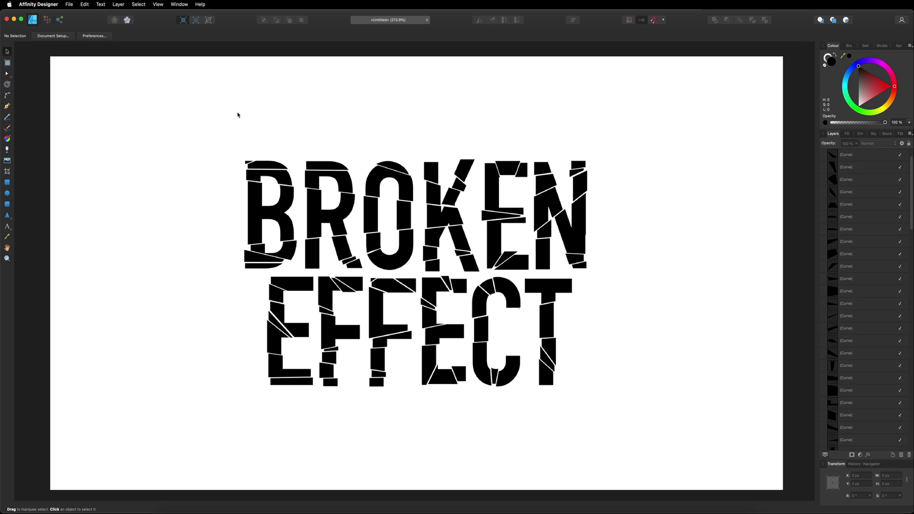
Select all the letter fragments, merge them into a single curves object with Add, and deselect it
{"action": "left_click_drag", "start_coordinate": [228, 111], "coordinate": [626, 435]}
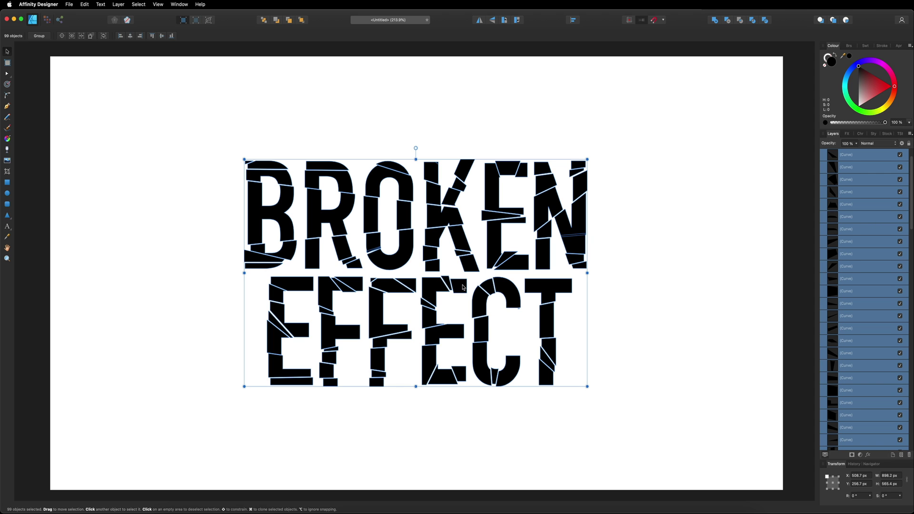
{"action": "left_click", "coordinate": [668, 339]}
{"action": "left_click_drag", "start_coordinate": [187, 111], "coordinate": [617, 437]}
{"action": "left_click", "coordinate": [714, 20]}
{"action": "left_click", "coordinate": [634, 112]}
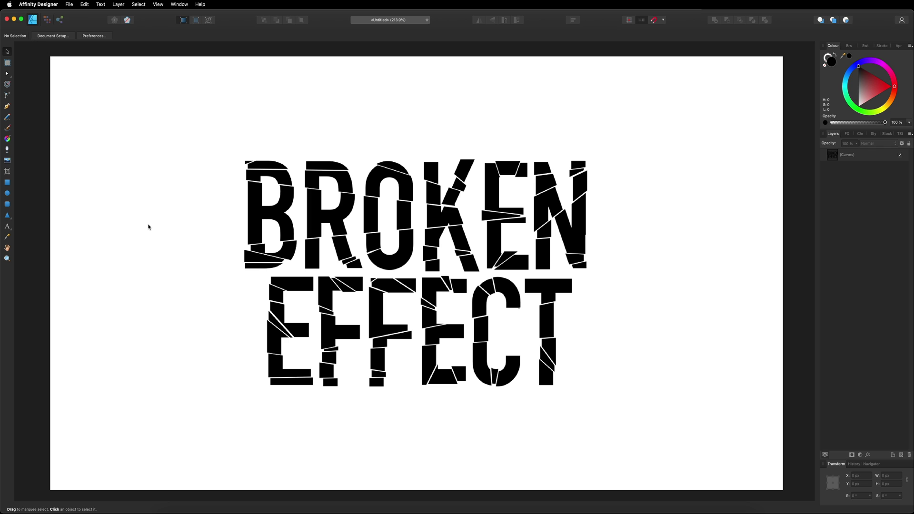
Turn snapping on and draw a 1920 × 1080 px rectangle covering the whole artboard
{"action": "left_click", "coordinate": [7, 183]}
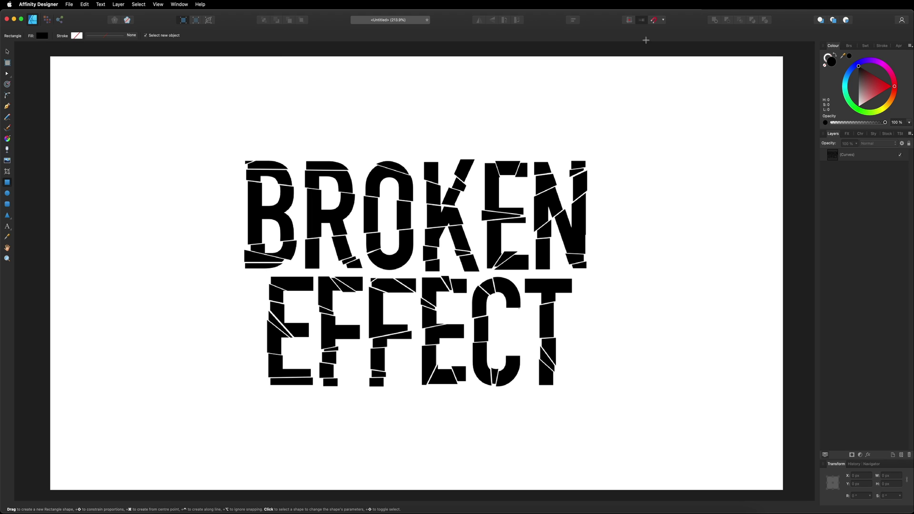
{"action": "left_click", "coordinate": [652, 21]}
{"action": "left_click_drag", "start_coordinate": [50, 56], "coordinate": [782, 478]}
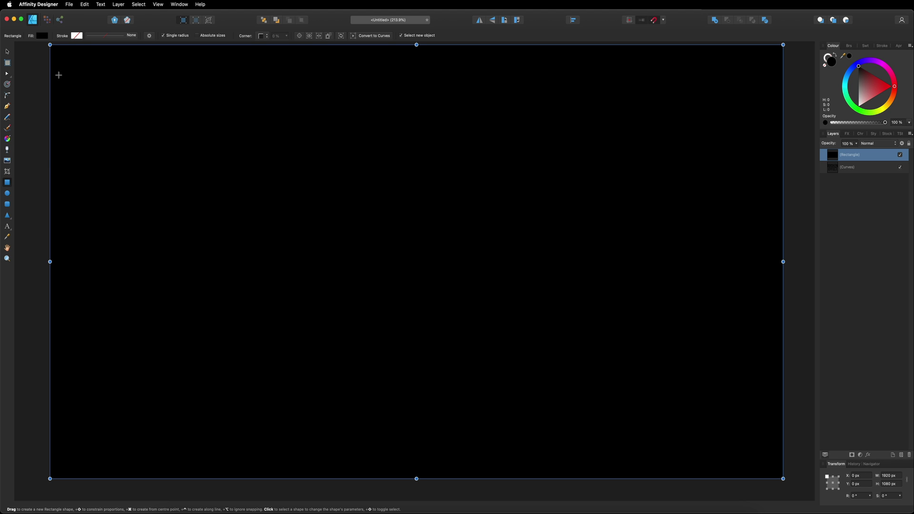
Give the rectangle a linear gradient fill with its start stop set to blue, H 215, S 40, L 56
{"action": "left_click", "coordinate": [41, 35]}
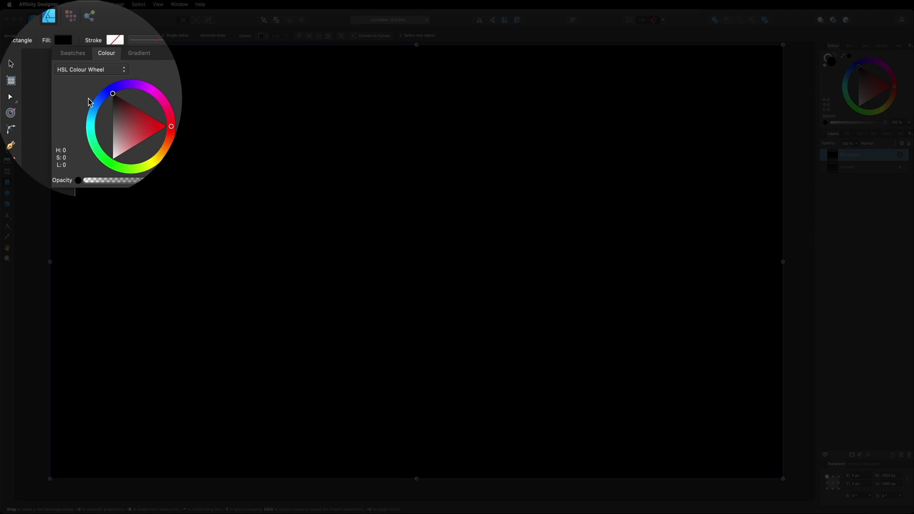
{"action": "left_click", "coordinate": [94, 68]}
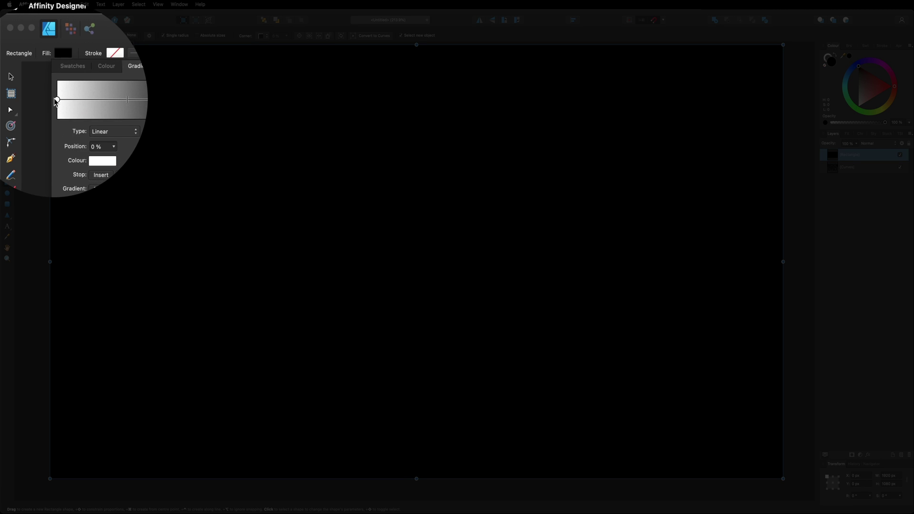
{"action": "left_click", "coordinate": [94, 111]}
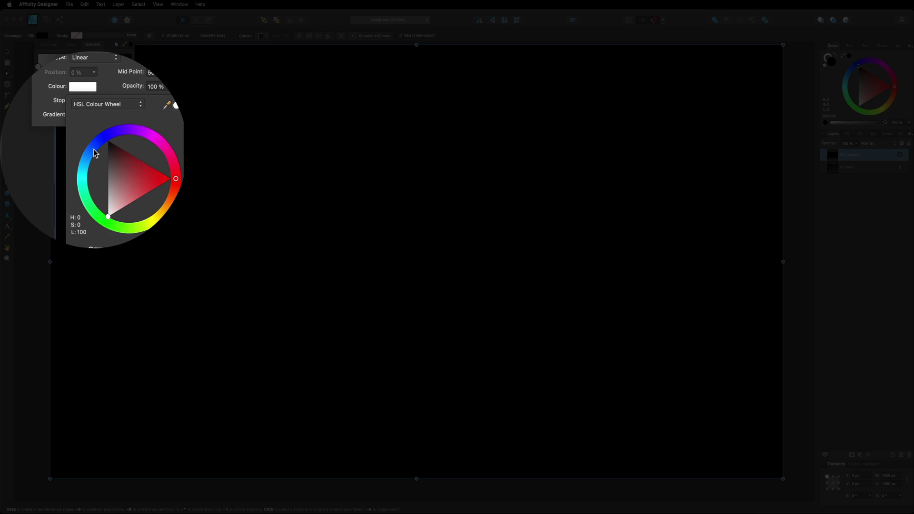
{"action": "left_click", "coordinate": [73, 150]}
{"action": "left_click", "coordinate": [98, 167]}
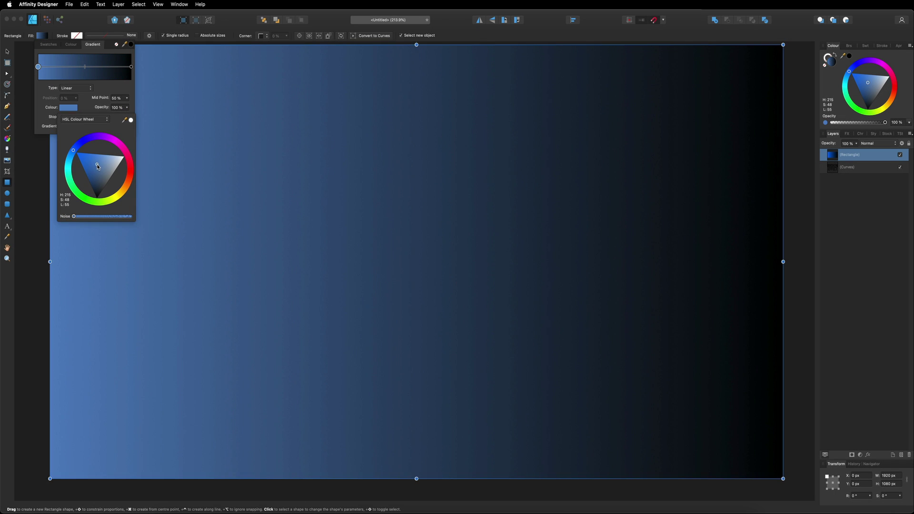
{"action": "left_click_drag", "start_coordinate": [98, 166], "coordinate": [100, 166]}
Recolour the gradient's black end stop to a dark muted teal-blue and return to the Move tool
{"action": "left_click", "coordinate": [131, 68]}
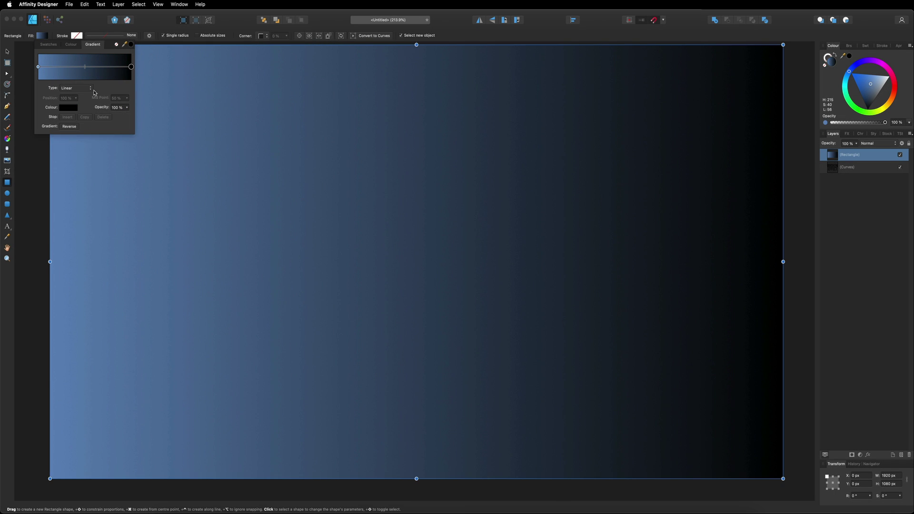
{"action": "left_click", "coordinate": [69, 108]}
{"action": "left_click", "coordinate": [71, 159]}
{"action": "left_click_drag", "start_coordinate": [93, 167], "coordinate": [102, 180]}
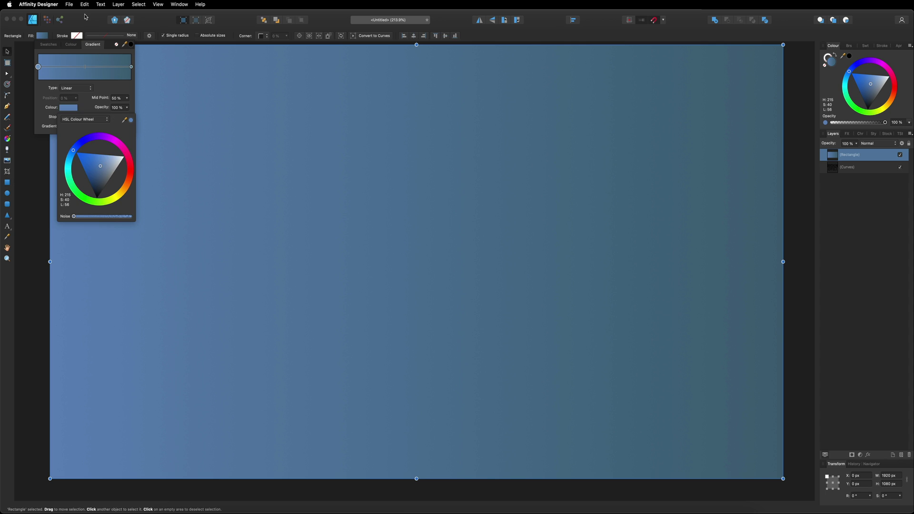
{"action": "key", "text": "Escape"}
{"action": "key", "text": "v"}
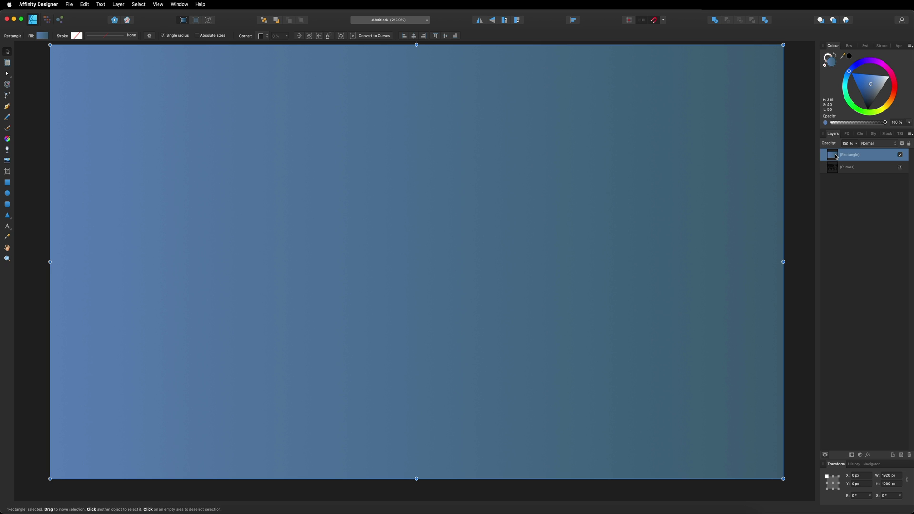
Place the gradient rectangle beneath the lettering in the layer order, lock it, and deselect it
{"action": "left_click_drag", "start_coordinate": [831, 159], "coordinate": [826, 172]}
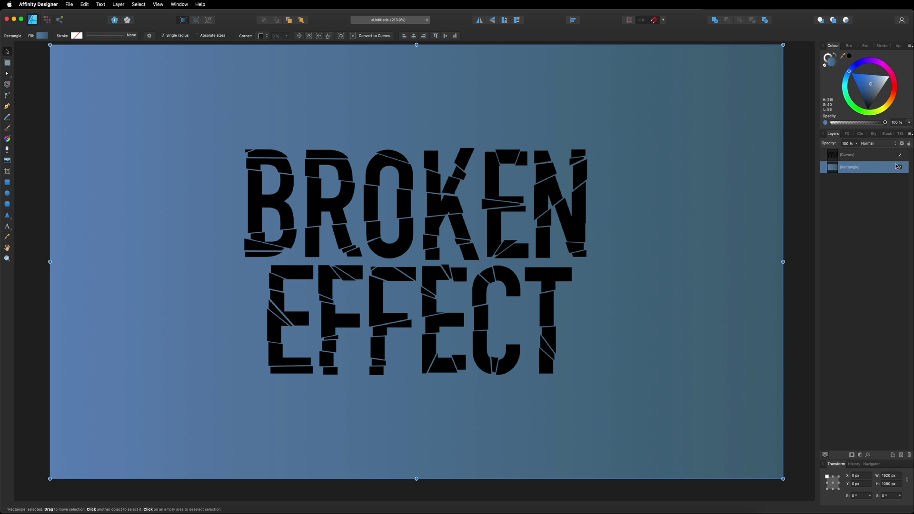
{"action": "left_click", "coordinate": [908, 144]}
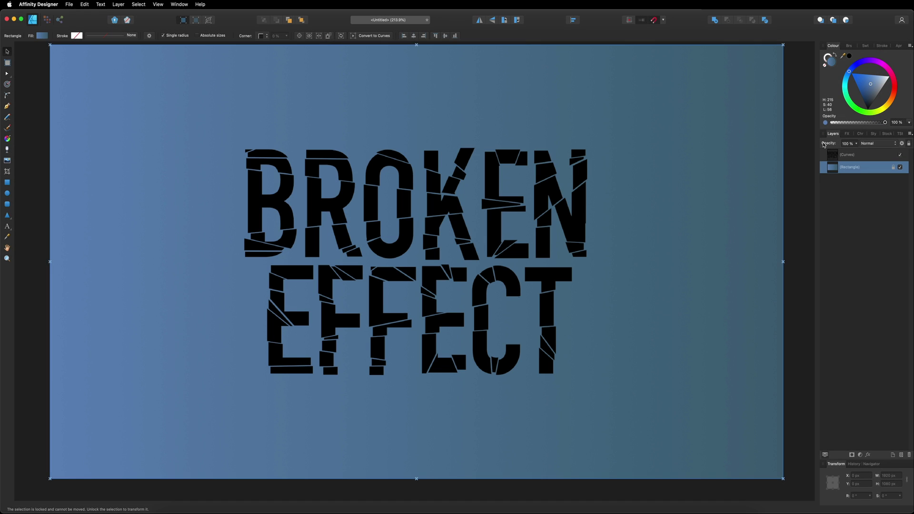
{"action": "left_click_drag", "start_coordinate": [738, 149], "coordinate": [691, 210]}
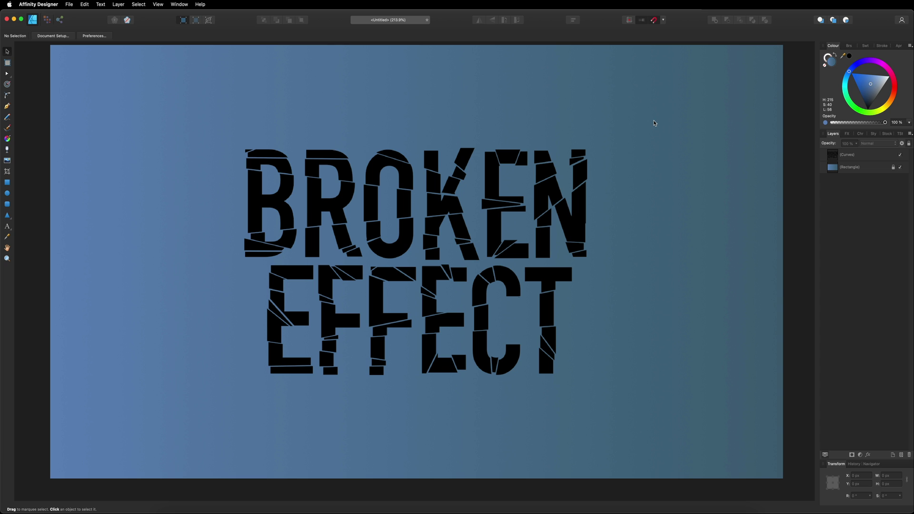
Fill the merged lettering with white at 60% opacity
{"action": "scroll", "coordinate": [654, 123], "scroll_direction": "up", "scroll_amount": 1}
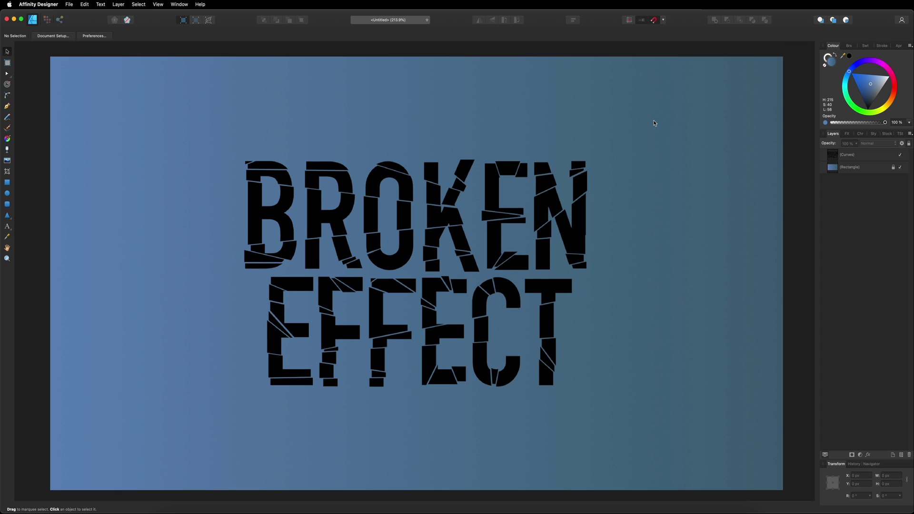
{"action": "key", "text": "super+equal"}
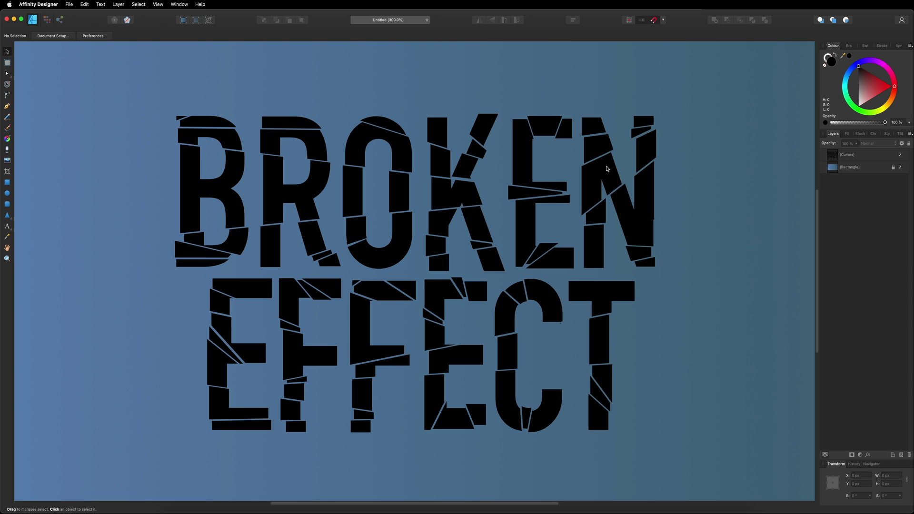
{"action": "left_click", "coordinate": [851, 157]}
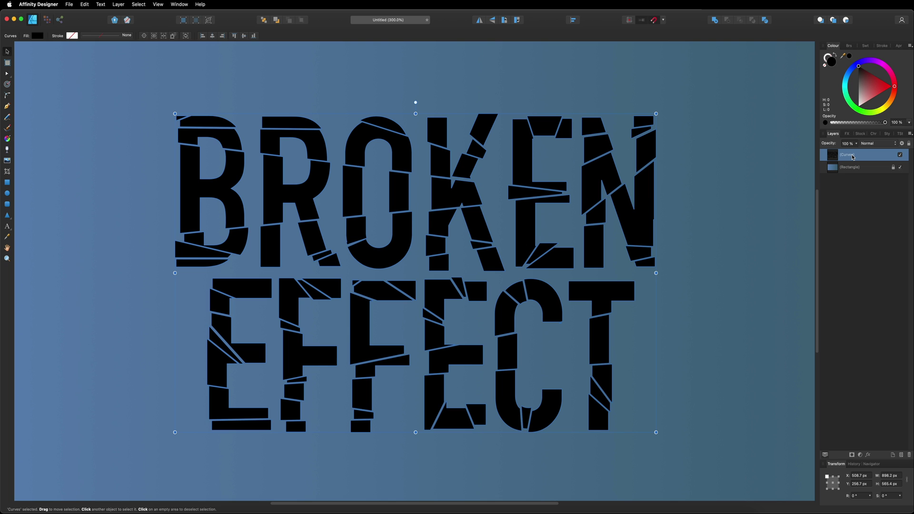
{"action": "mouse_move", "coordinate": [864, 93]}
{"action": "left_mouse_down"}
{"action": "mouse_move", "coordinate": [856, 110]}
{"action": "mouse_move", "coordinate": [882, 122]}
{"action": "mouse_move", "coordinate": [863, 124]}
{"action": "left_mouse_up"}
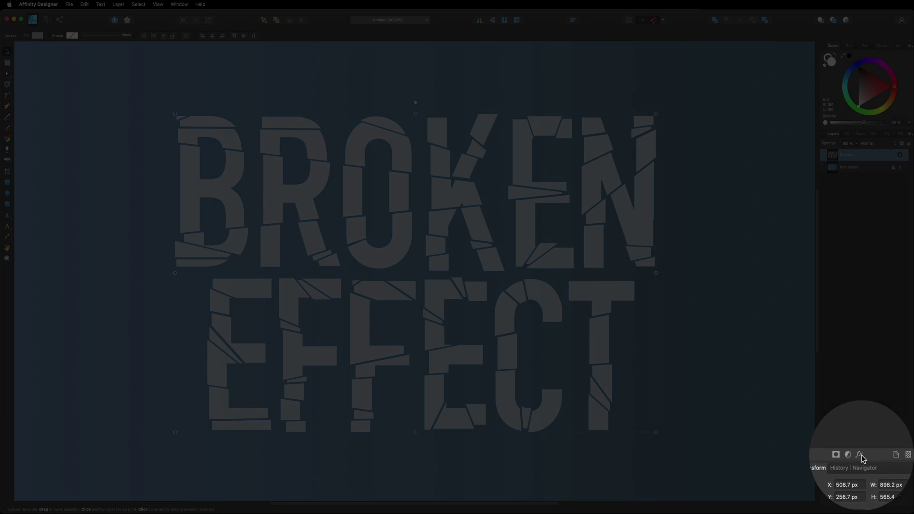
Add an Outer Shadow to the lettering with 3 px radius, 3 px offset, 55% opacity and a 270° angle
{"action": "left_click", "coordinate": [868, 455]}
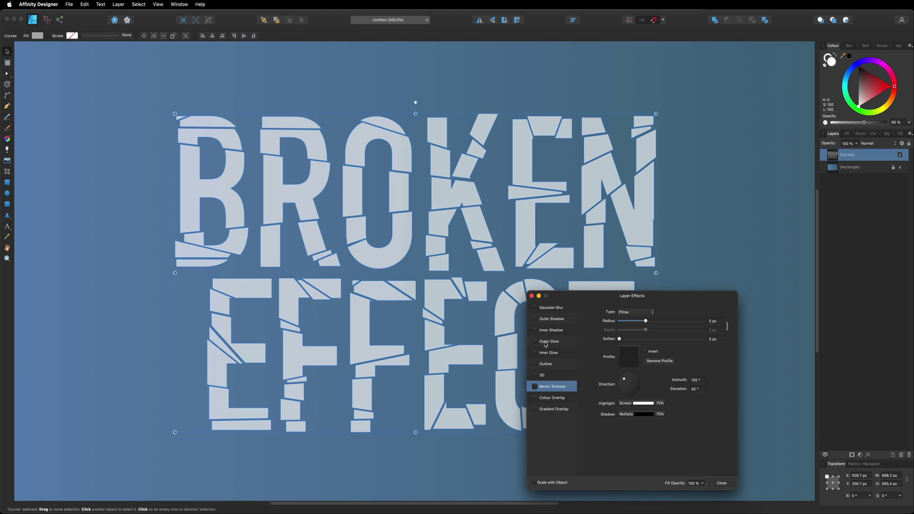
{"action": "left_click", "coordinate": [540, 310]}
{"action": "left_click", "coordinate": [539, 311]}
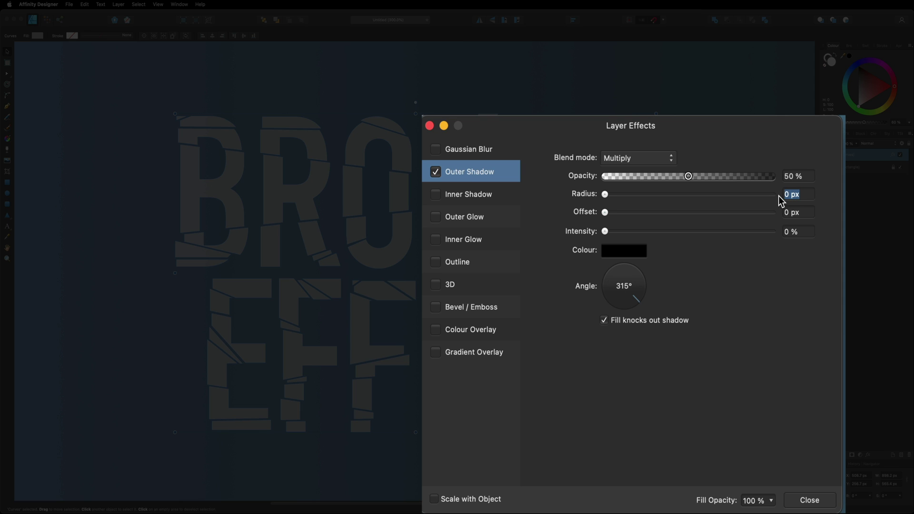
{"action": "type", "text": "3"}
{"action": "key", "text": "Tab"}
{"action": "type", "text": "3"}
{"action": "left_click_drag", "start_coordinate": [688, 176], "coordinate": [699, 182]}
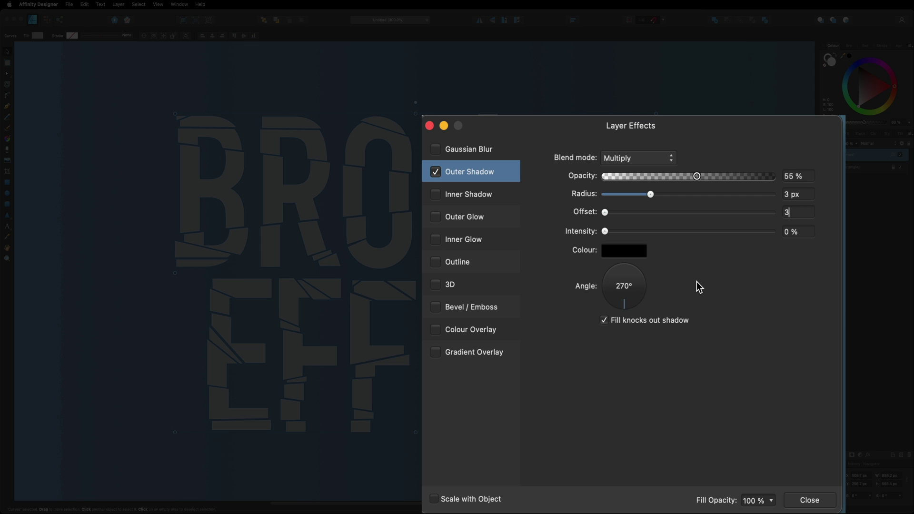
Add an Inner Shadow to the lettering with 29 px radius, 13 px offset, 5% intensity, 40% opacity and a 270° angle
{"action": "left_click", "coordinate": [439, 195]}
{"action": "left_click", "coordinate": [461, 194]}
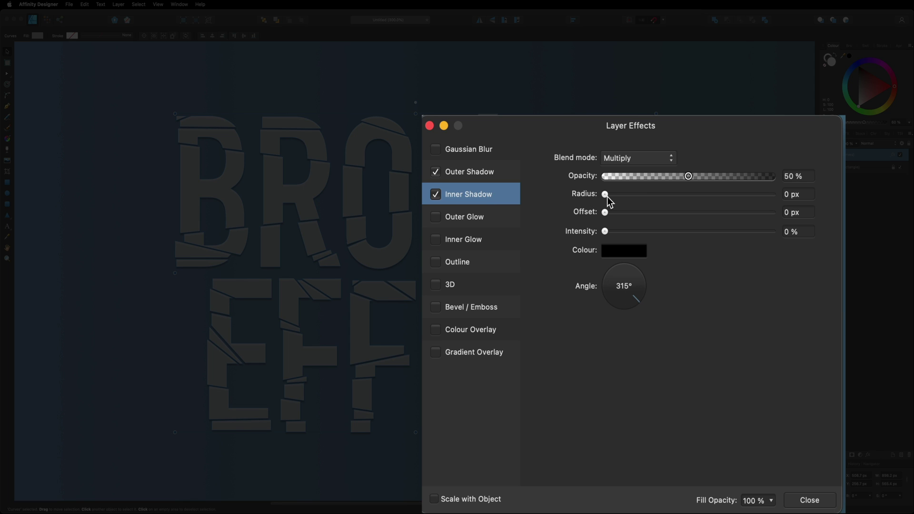
{"action": "left_click_drag", "start_coordinate": [811, 196], "coordinate": [766, 199]}
{"action": "type", "text": "29"}
{"action": "left_click_drag", "start_coordinate": [805, 215], "coordinate": [773, 213]}
{"action": "type", "text": "13"}
{"action": "key", "text": "Return"}
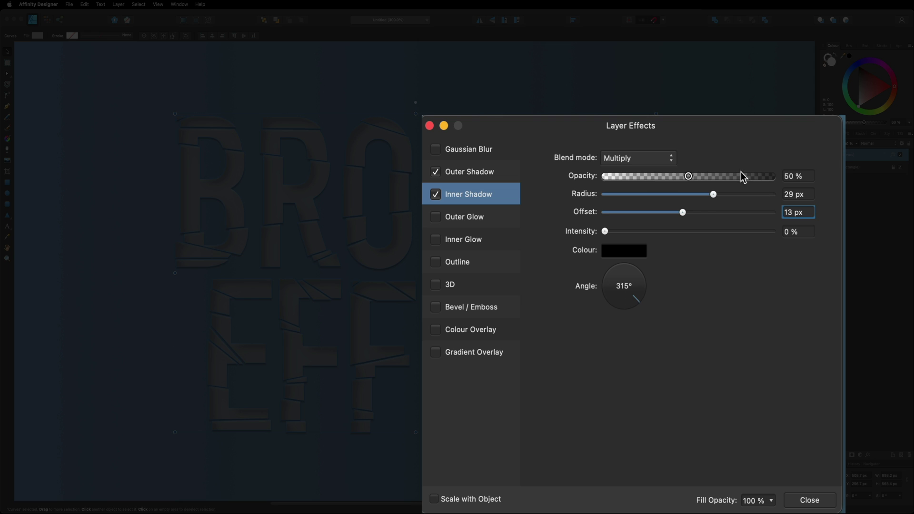
{"action": "left_click_drag", "start_coordinate": [605, 231], "coordinate": [611, 232]}
{"action": "left_click_drag", "start_coordinate": [687, 176], "coordinate": [672, 178]}
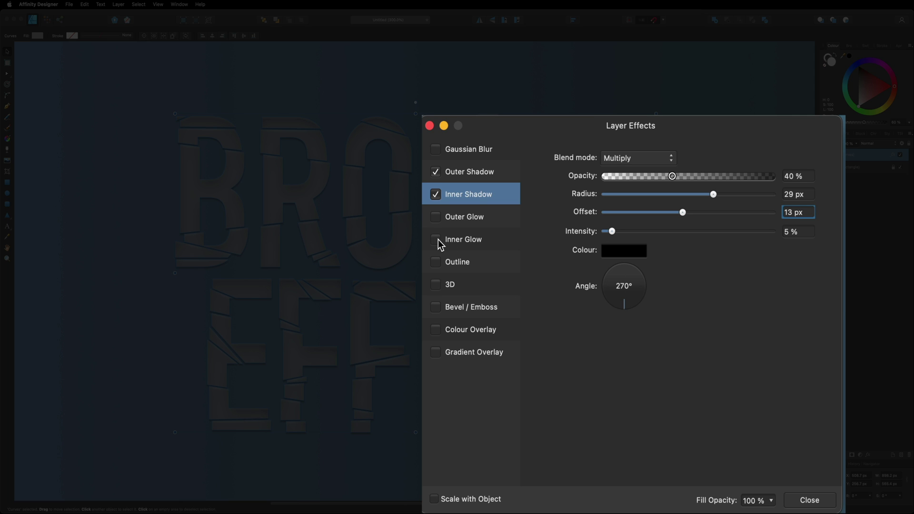
Add an Inner Glow to the lettering with 1 px radius, 100% intensity and a muted blue colour
{"action": "left_click", "coordinate": [456, 240]}
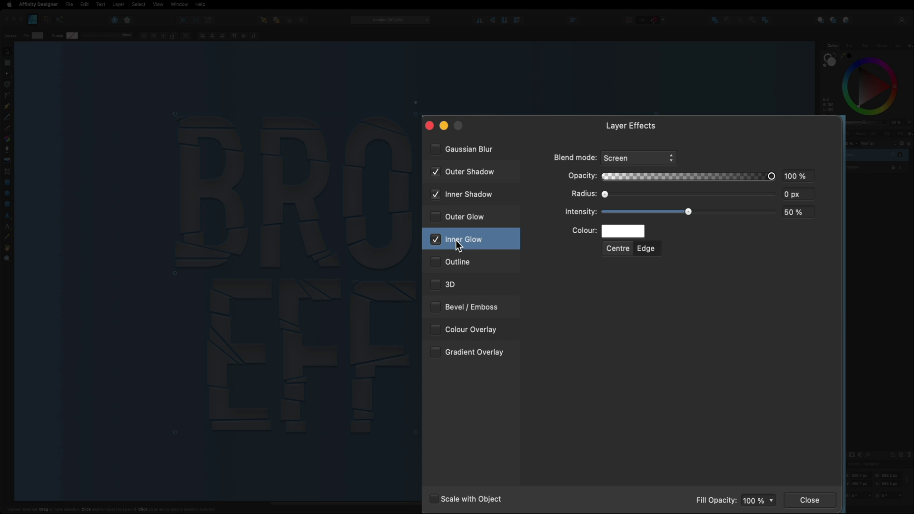
{"action": "left_click_drag", "start_coordinate": [604, 194], "coordinate": [642, 197]}
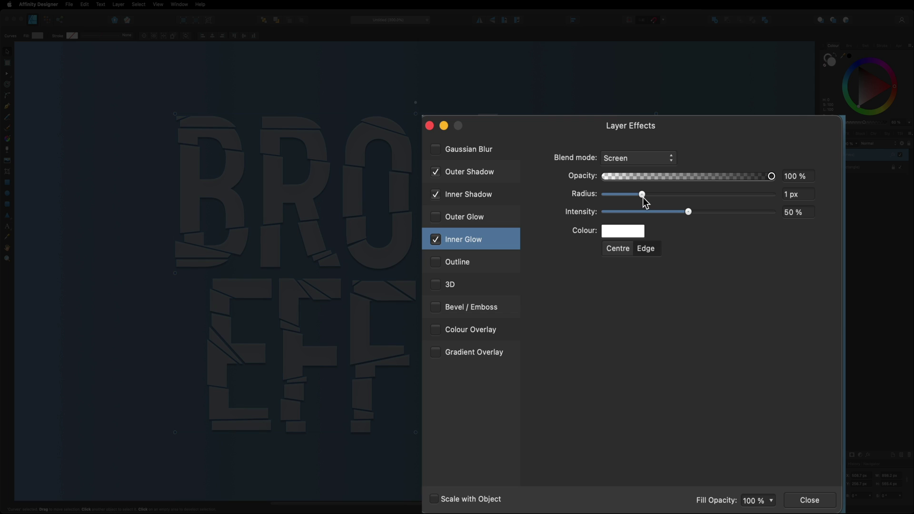
{"action": "left_click_drag", "start_coordinate": [688, 213], "coordinate": [757, 215]}
{"action": "left_click", "coordinate": [620, 231]}
{"action": "left_click", "coordinate": [638, 322]}
{"action": "left_click_drag", "start_coordinate": [680, 352], "coordinate": [704, 347]}
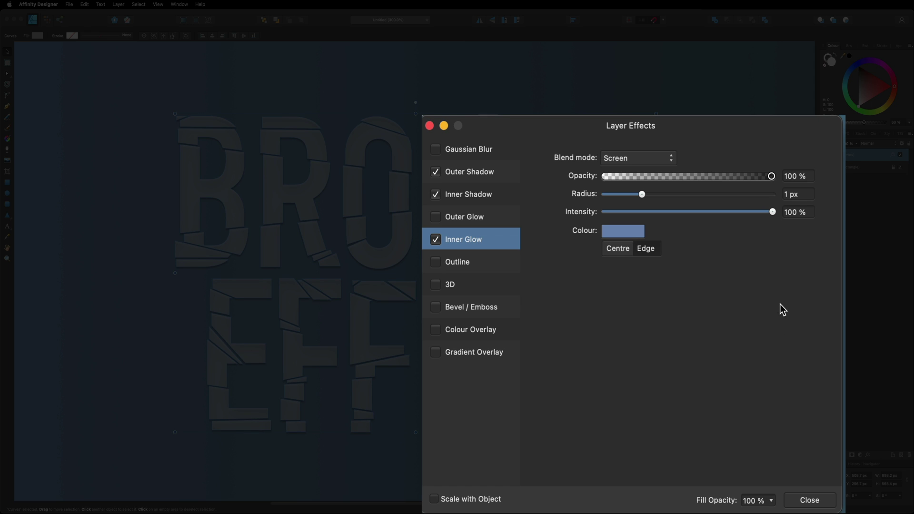
Add an Inner Bevel / Emboss to the lettering with 100 px radius, unlinked 3.1 px depth and 1.6 px soften
{"action": "left_click", "coordinate": [436, 308]}
{"action": "left_click", "coordinate": [456, 307]}
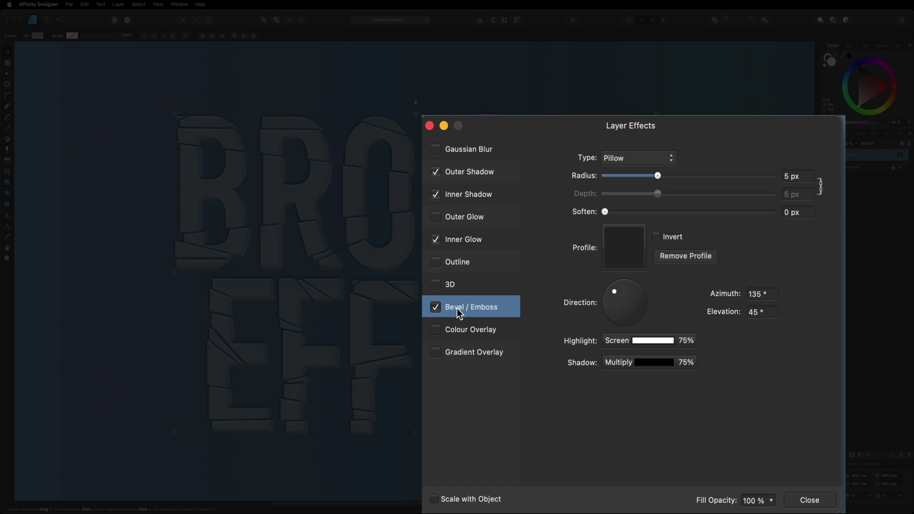
{"action": "left_click", "coordinate": [622, 157]}
{"action": "left_click", "coordinate": [637, 121]}
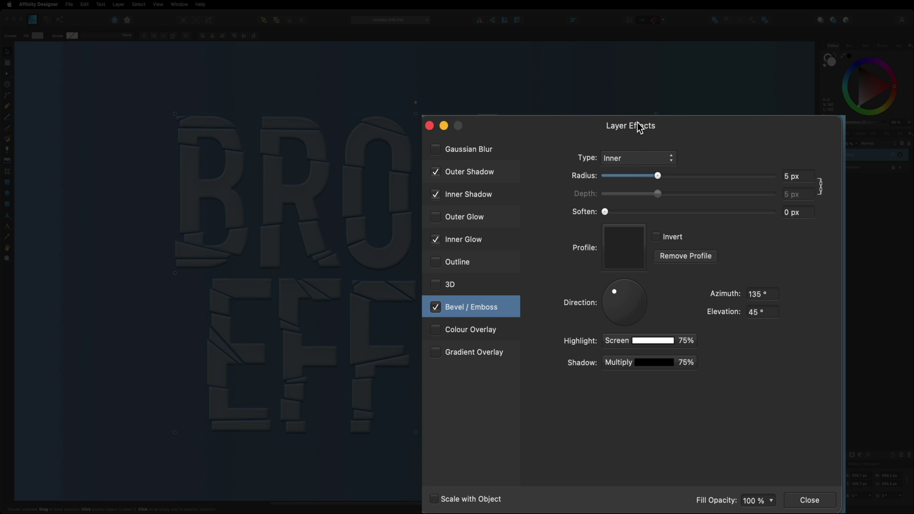
{"action": "left_click_drag", "start_coordinate": [655, 177], "coordinate": [794, 183]}
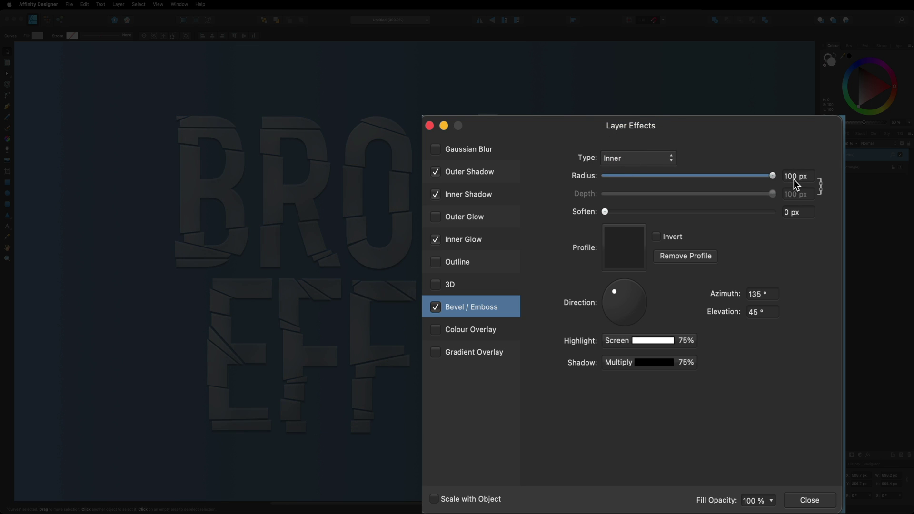
{"action": "left_click", "coordinate": [820, 184]}
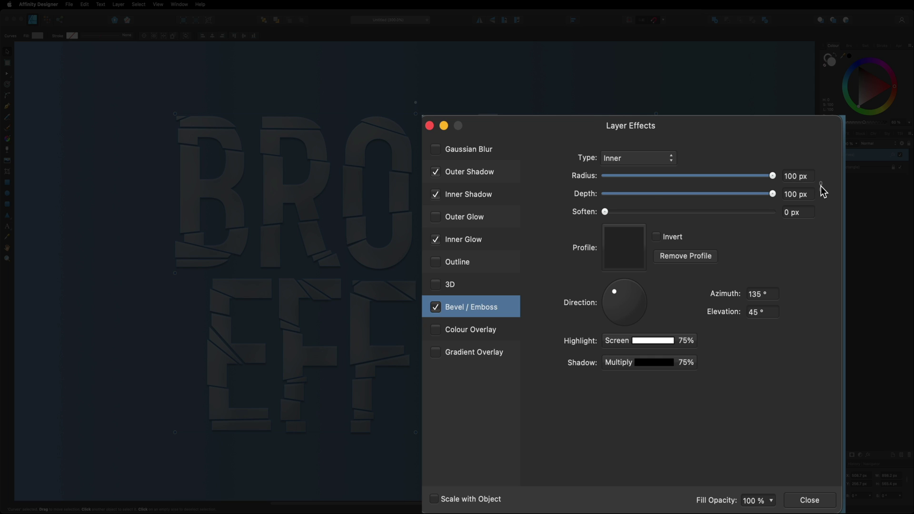
{"action": "mouse_move", "coordinate": [645, 193]}
{"action": "left_mouse_down"}
{"action": "mouse_move", "coordinate": [636, 193]}
{"action": "mouse_move", "coordinate": [665, 193]}
{"action": "mouse_move", "coordinate": [650, 193]}
{"action": "left_mouse_up"}
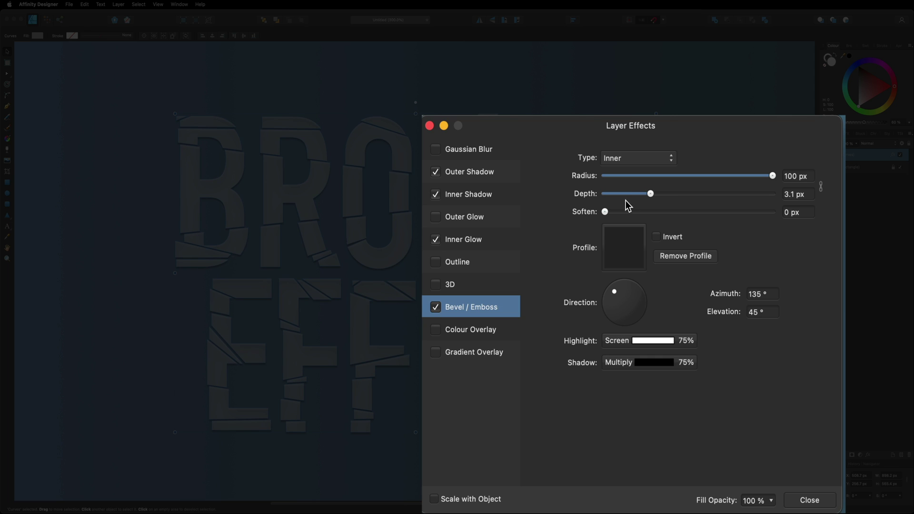
{"action": "left_click_drag", "start_coordinate": [605, 212], "coordinate": [639, 214]}
Give the bevel the last standard profile, the convex curve that rises steeply at its start
{"action": "left_click", "coordinate": [623, 250]}
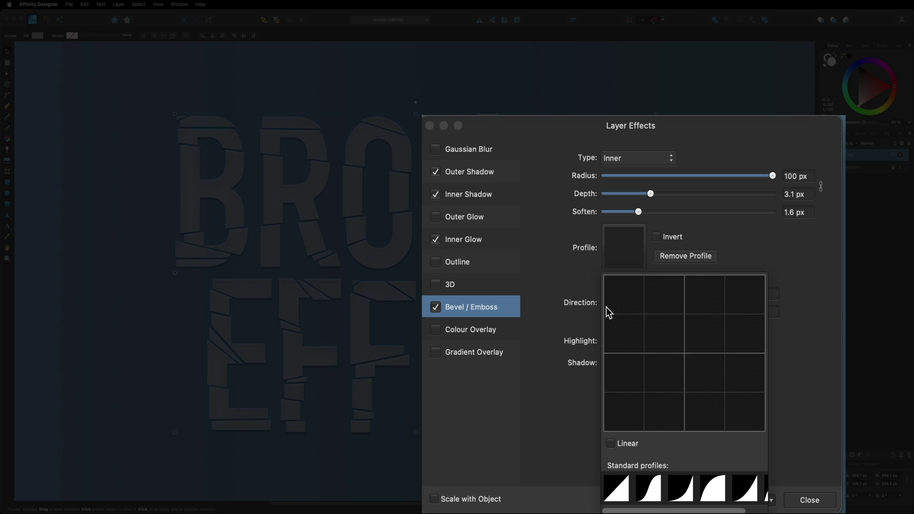
{"action": "scroll", "coordinate": [633, 480], "scroll_direction": "right", "scroll_amount": 3}
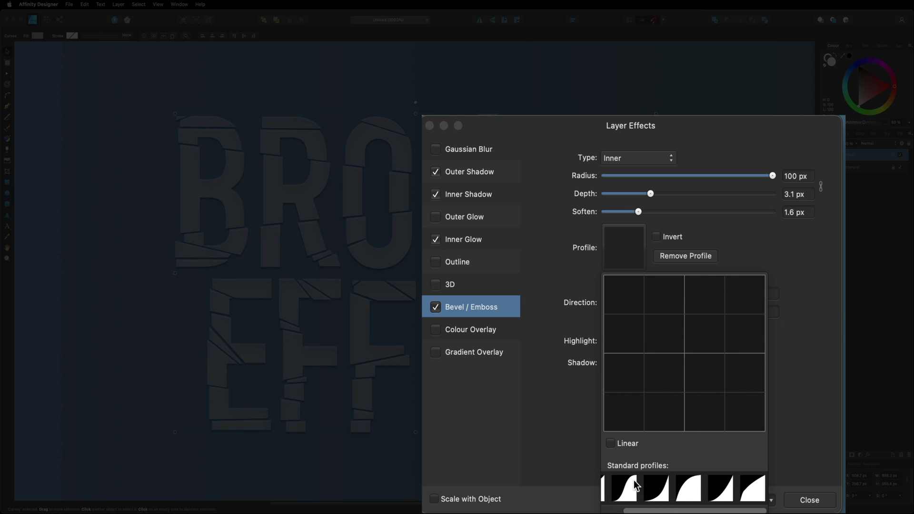
{"action": "left_click", "coordinate": [752, 492]}
{"action": "left_click", "coordinate": [818, 421]}
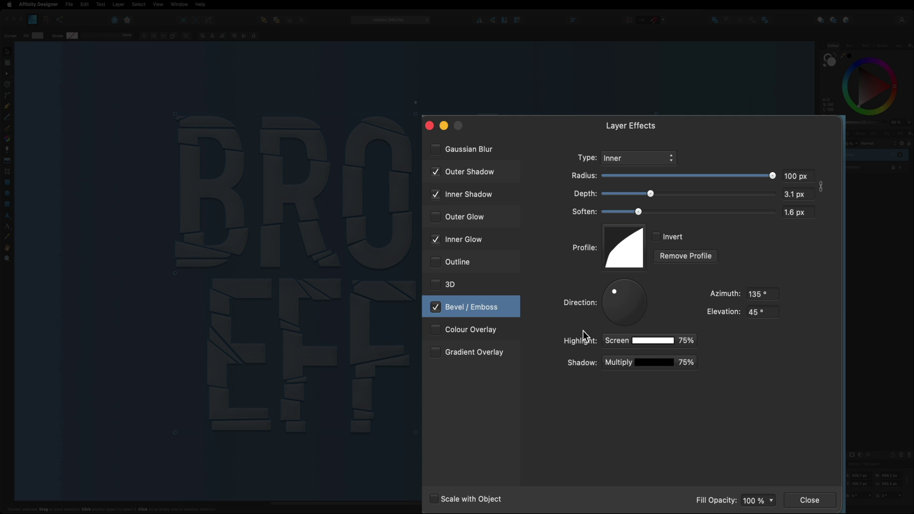
Set the bevel's highlight opacity to 100% and its shadow opacity to 70%, and finish the layer effects
{"action": "left_click", "coordinate": [641, 340]}
{"action": "left_click_drag", "start_coordinate": [739, 409], "coordinate": [770, 416]}
{"action": "left_click", "coordinate": [799, 338]}
{"action": "left_click", "coordinate": [670, 363]}
{"action": "left_click_drag", "start_coordinate": [742, 424], "coordinate": [733, 431]}
{"action": "left_click", "coordinate": [766, 354]}
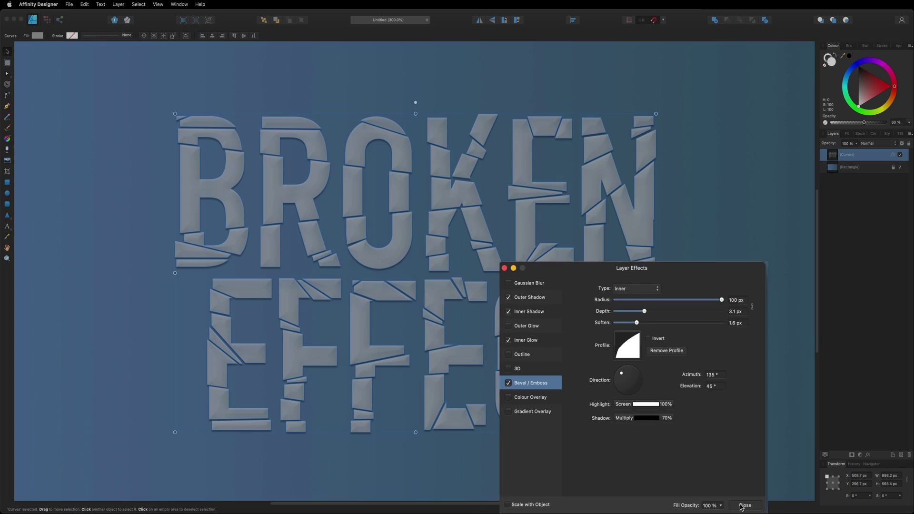
{"action": "left_click", "coordinate": [743, 505]}
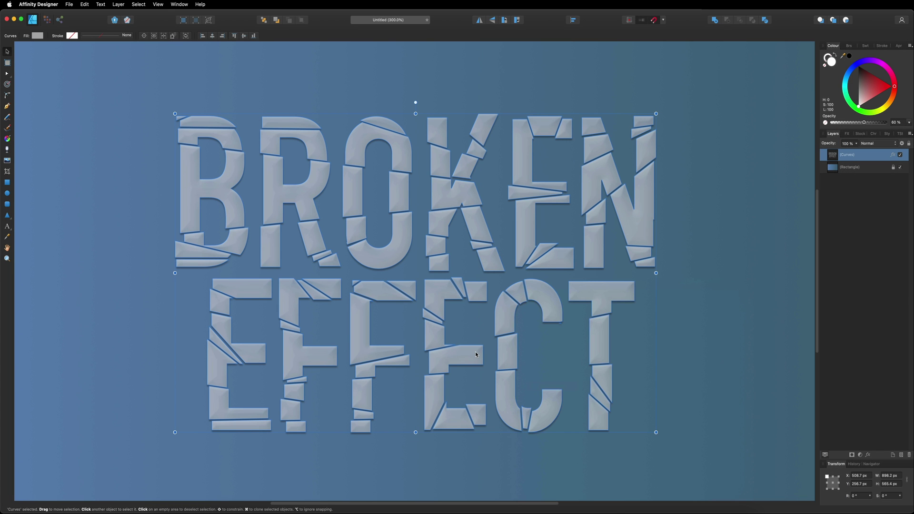
Examine the bevelled edges of the broken fragments up close and the whole lettering against the background
{"action": "scroll", "coordinate": [475, 352], "scroll_direction": "up", "scroll_amount": 5}
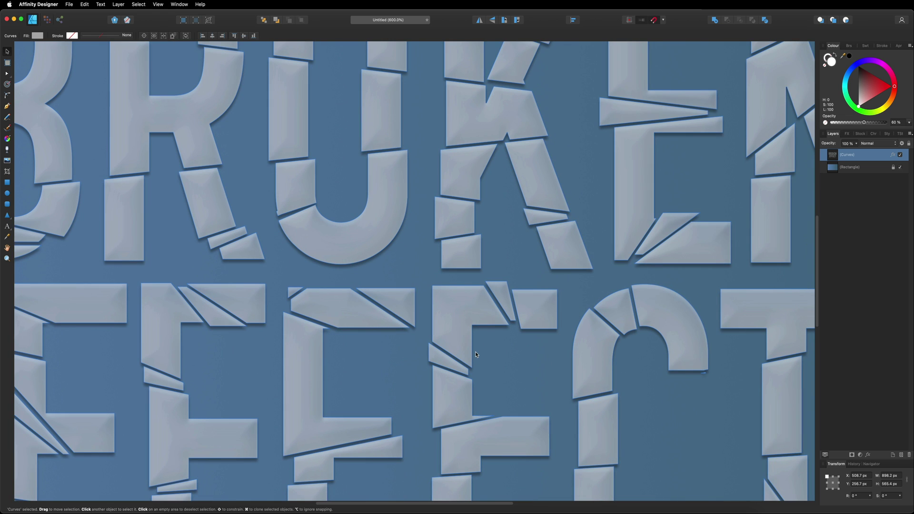
{"action": "scroll", "coordinate": [476, 347], "scroll_direction": "down", "scroll_amount": 5}
{"action": "scroll", "coordinate": [476, 347], "scroll_direction": "left", "scroll_amount": 3}
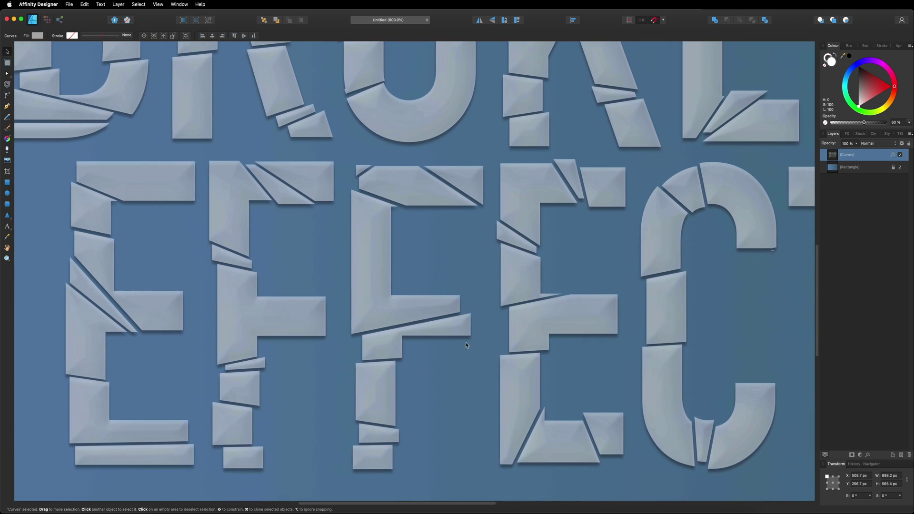
{"action": "scroll", "coordinate": [465, 344], "scroll_direction": "left", "scroll_amount": 1}
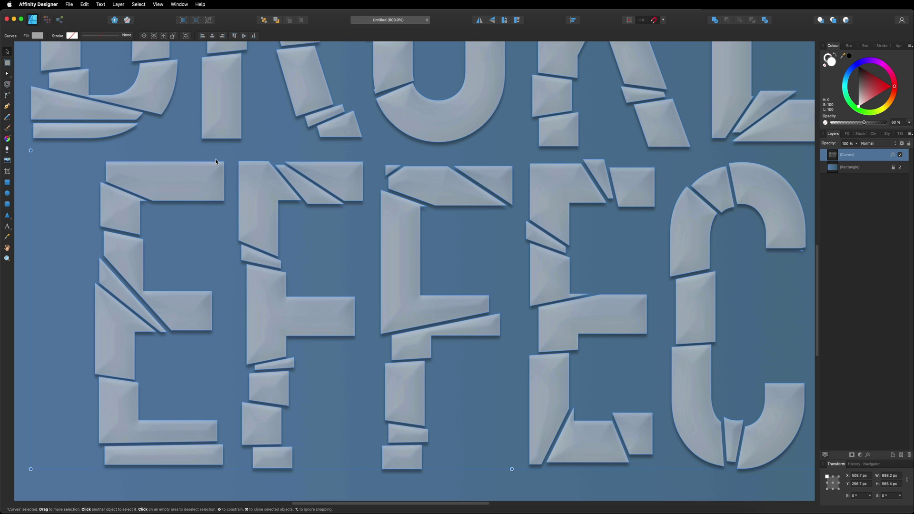
{"action": "key", "text": "super+0"}
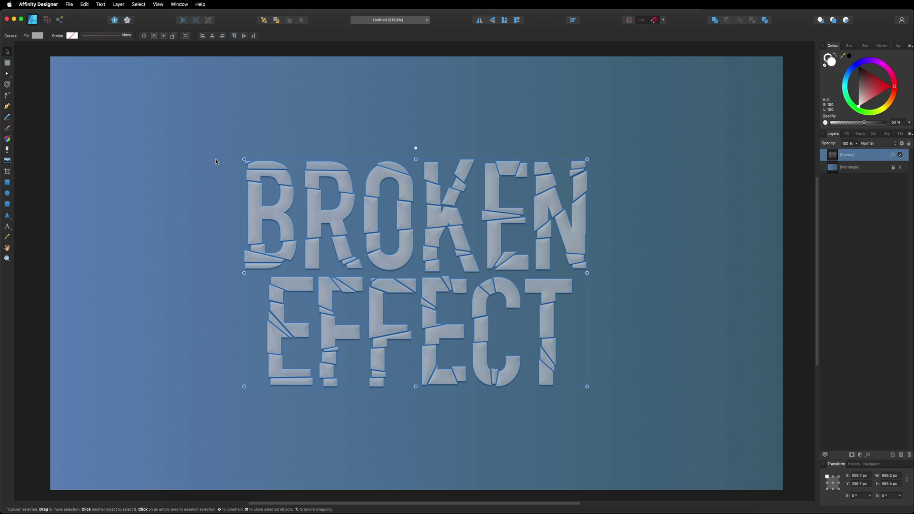
{"action": "key", "text": "super+equal"}
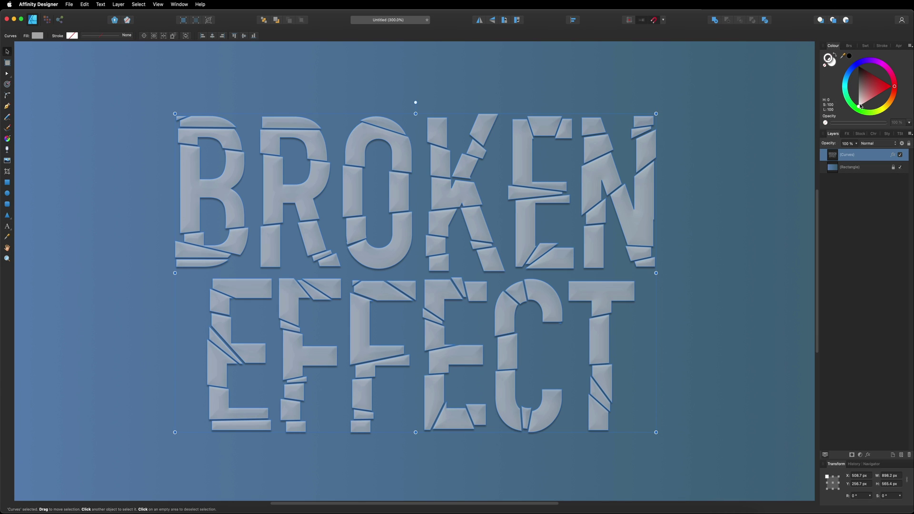
Outline the lettering with a white 2 pt stroke whose pressure tapers in a straight line to zero at its end
{"action": "left_click", "coordinate": [859, 106]}
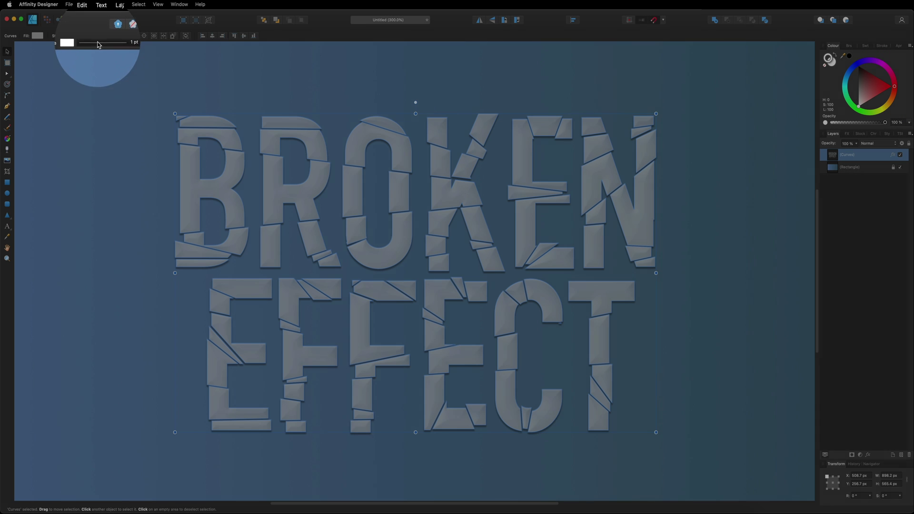
{"action": "left_click", "coordinate": [98, 37]}
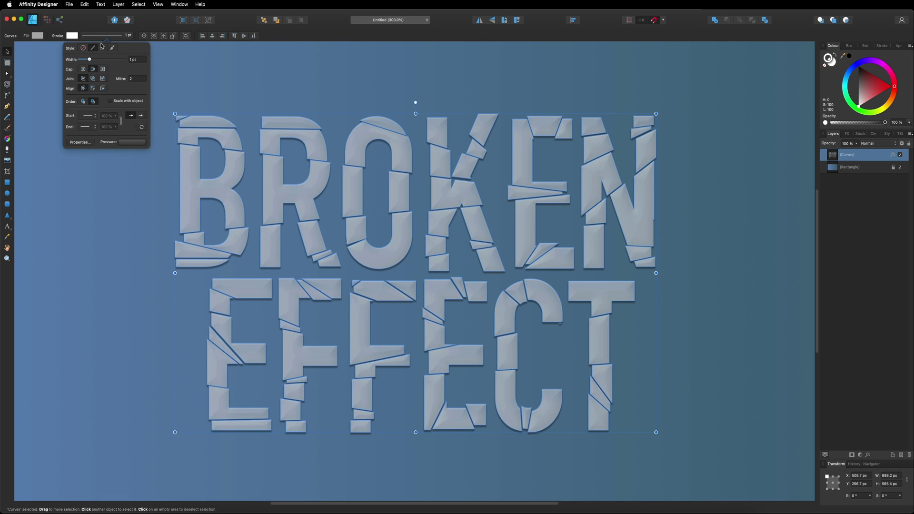
{"action": "left_click_drag", "start_coordinate": [89, 59], "coordinate": [92, 60]}
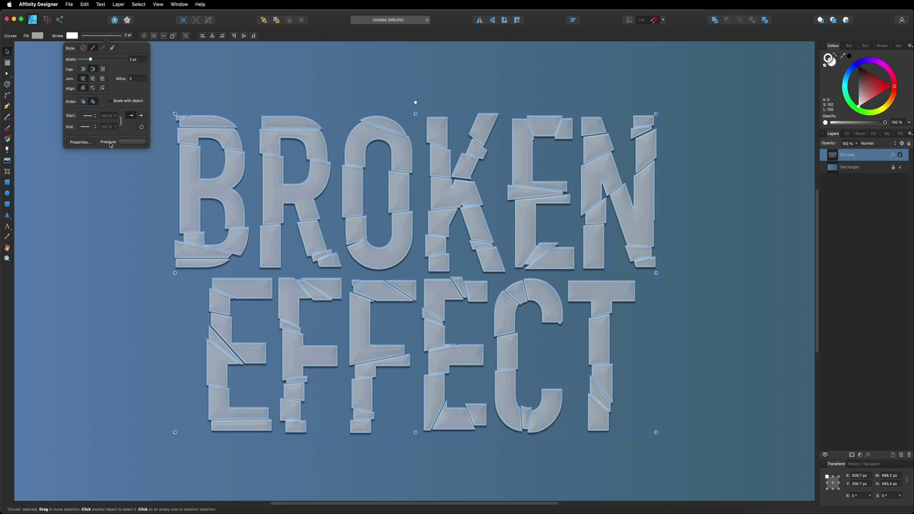
{"action": "left_click", "coordinate": [135, 144]}
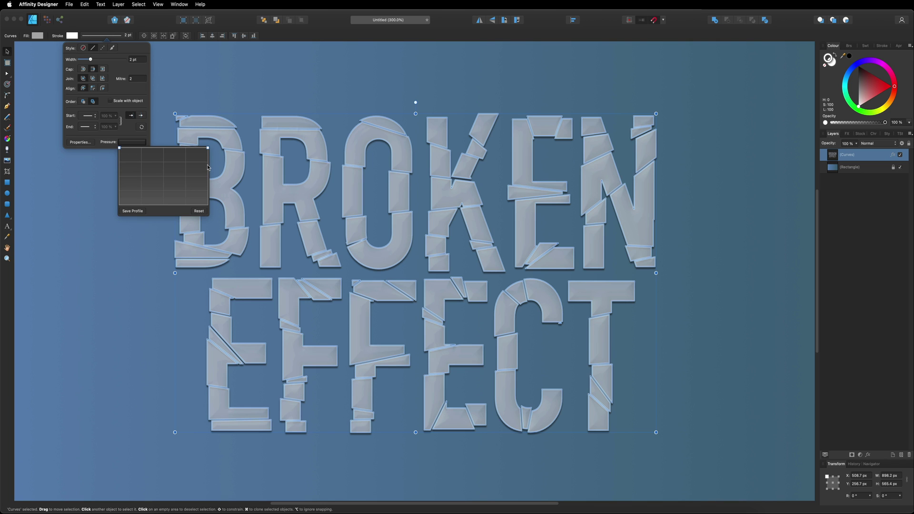
{"action": "left_click_drag", "start_coordinate": [208, 149], "coordinate": [211, 219]}
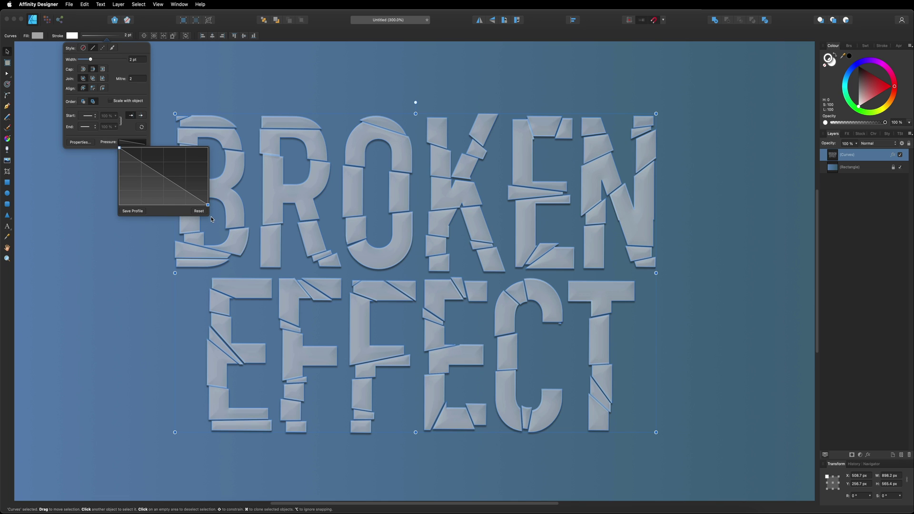
{"action": "left_click", "coordinate": [22, 56]}
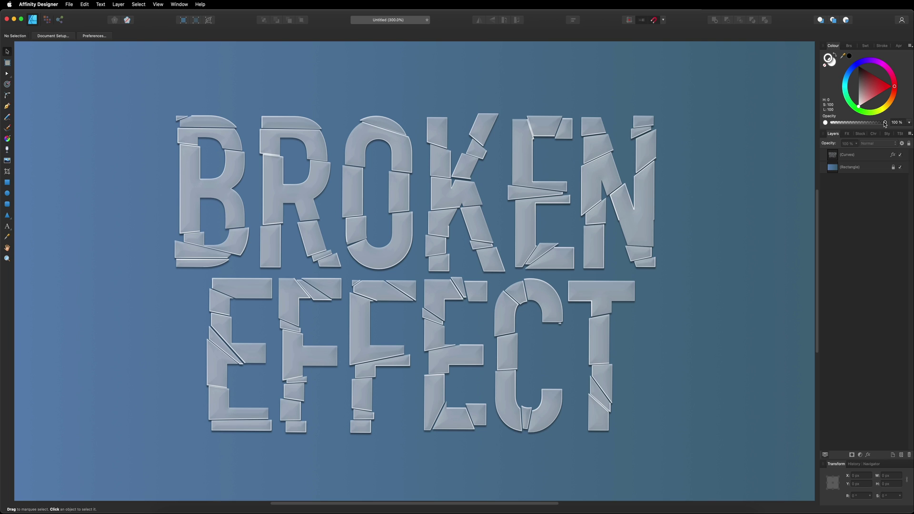
Set the colour opacity to 60% and nest a new pixel layer inside the lettering curves
{"action": "left_click_drag", "start_coordinate": [886, 124], "coordinate": [864, 123]}
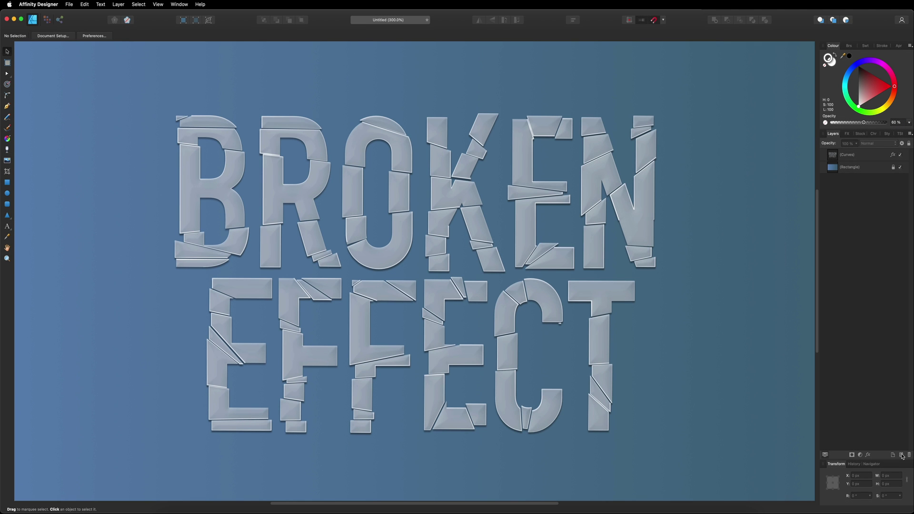
{"action": "left_click", "coordinate": [901, 455]}
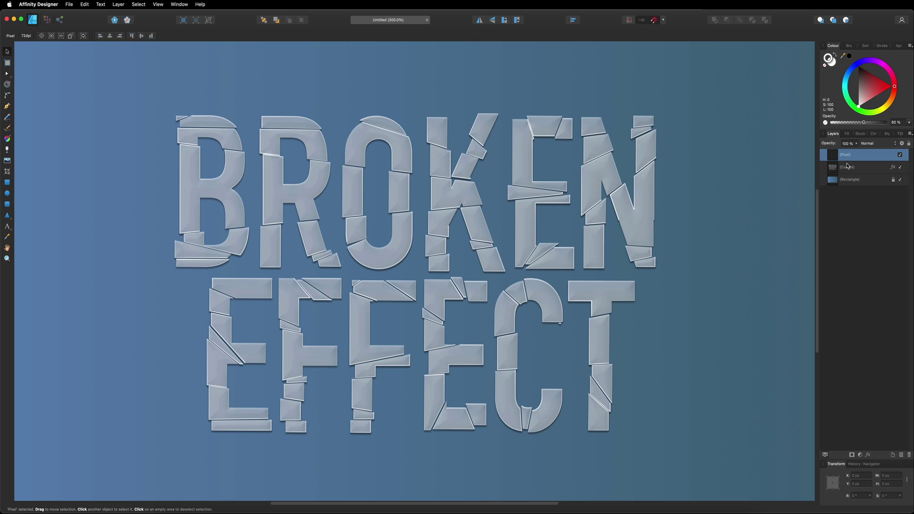
{"action": "left_click_drag", "start_coordinate": [831, 156], "coordinate": [855, 175]}
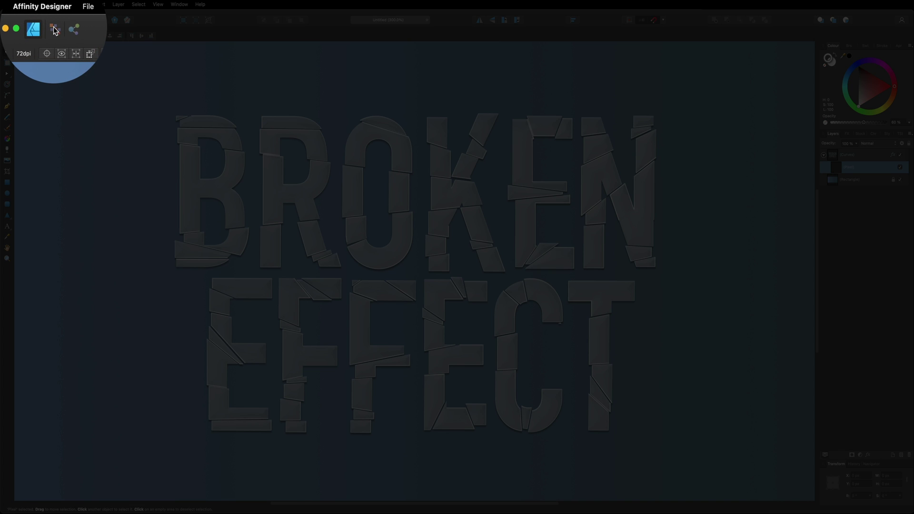
In the Pixel Persona, ready the Paint Brush with the fourth brush of the Textures category, a 256 px grunge pattern
{"action": "left_click", "coordinate": [47, 19]}
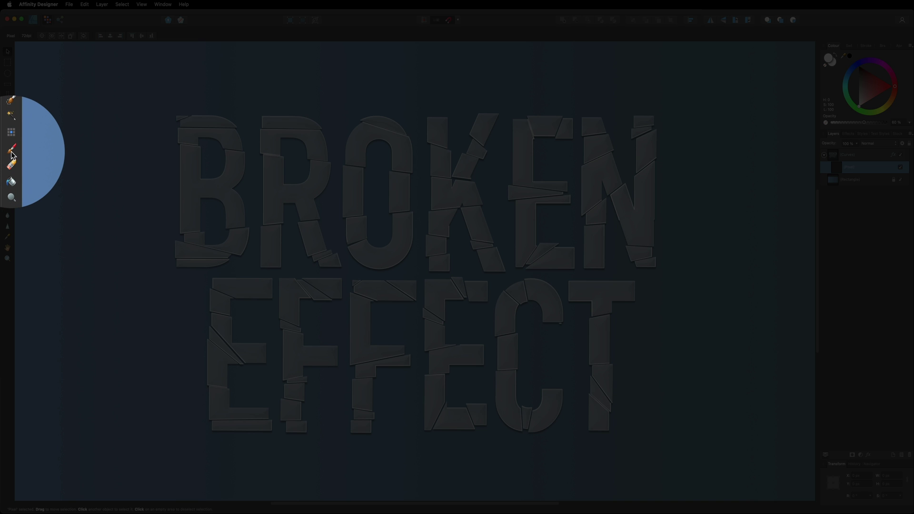
{"action": "left_click", "coordinate": [10, 152]}
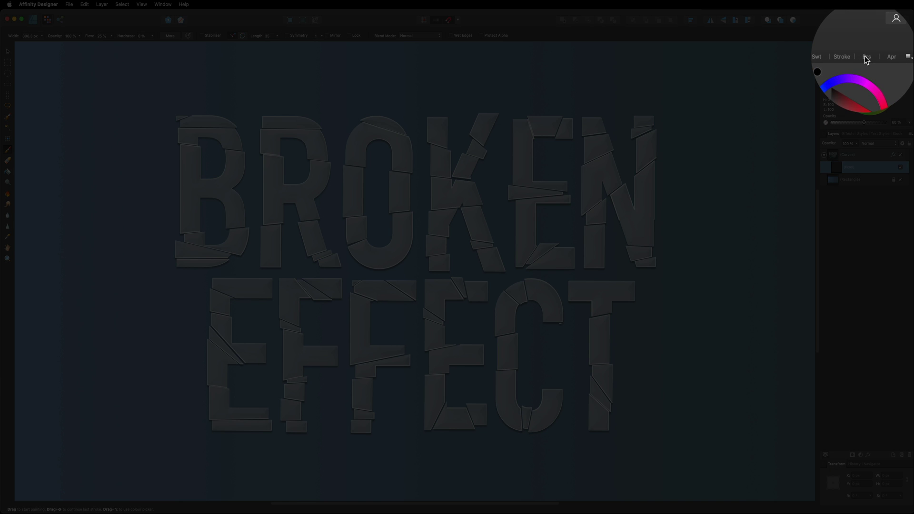
{"action": "left_click", "coordinate": [882, 45]}
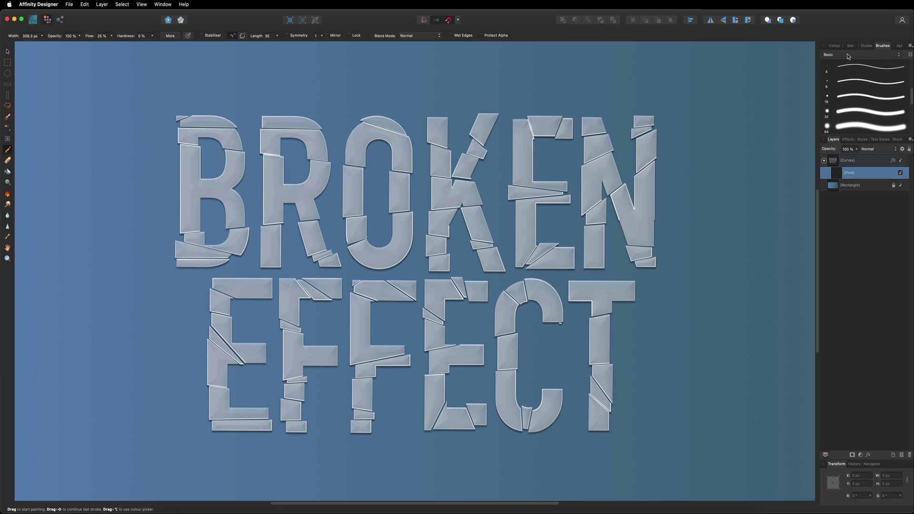
{"action": "left_click", "coordinate": [867, 55]}
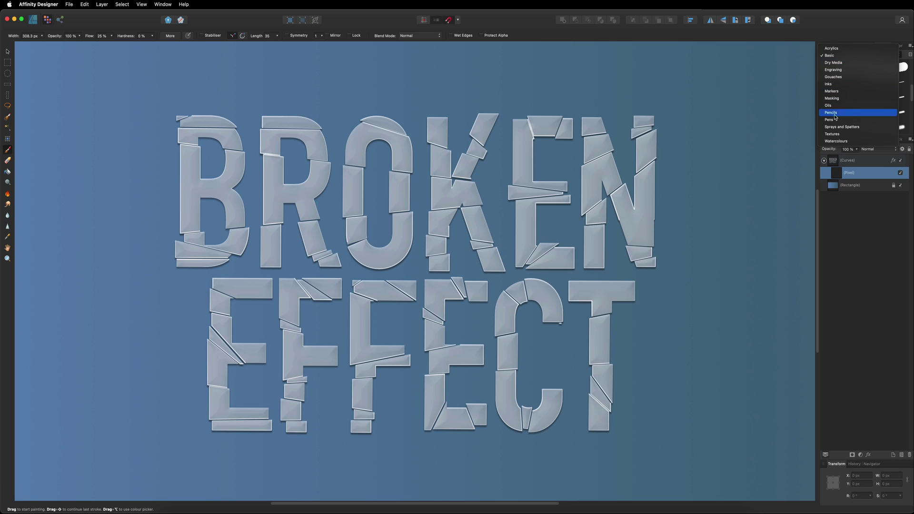
{"action": "left_click", "coordinate": [831, 134]}
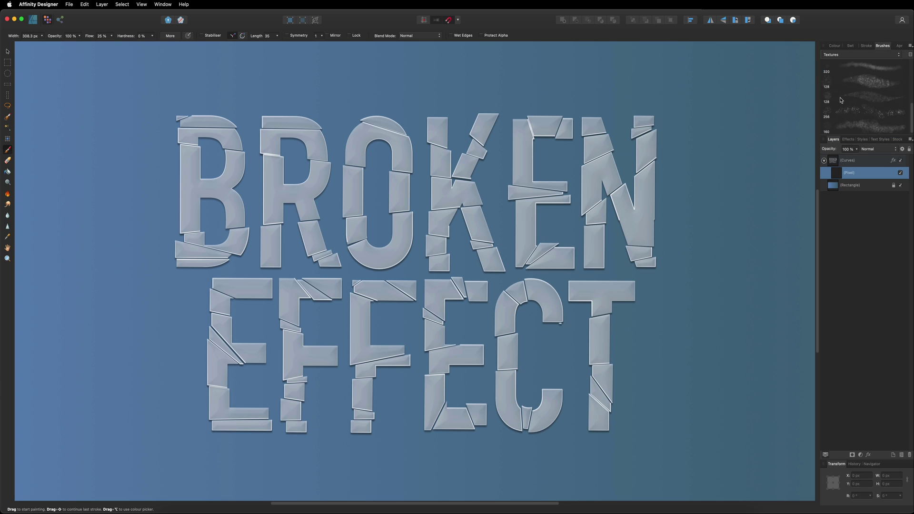
{"action": "scroll", "coordinate": [840, 100], "scroll_direction": "up", "scroll_amount": 5}
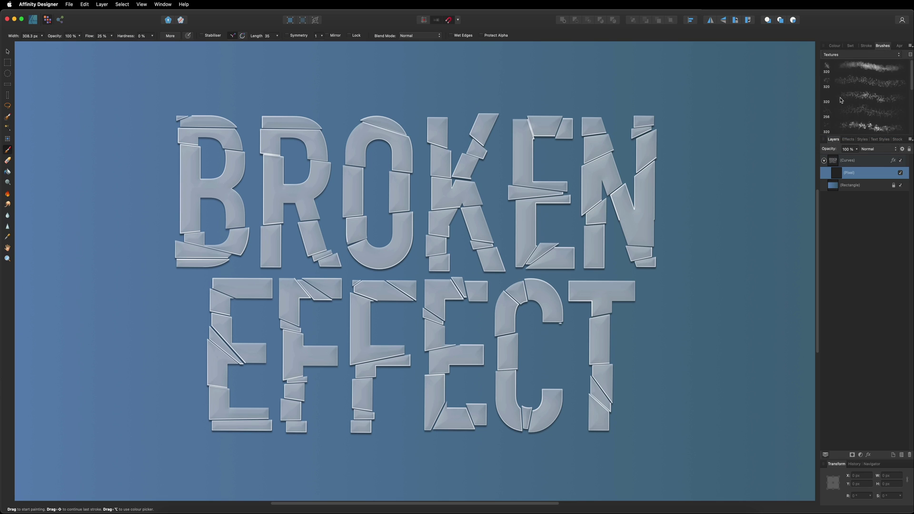
{"action": "left_click", "coordinate": [856, 113]}
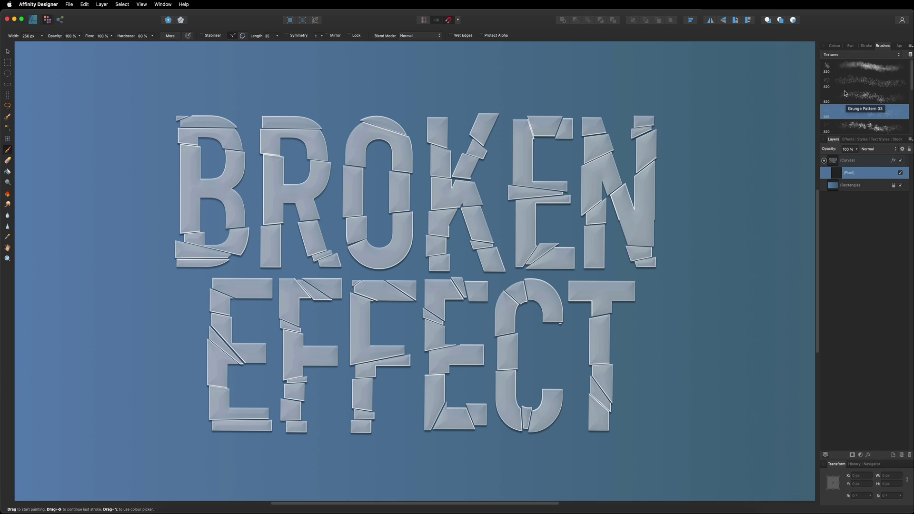
Paint a white crackle texture at 100% opacity over all letters of BROKEN EFFECT on the nested pixel layer
{"action": "left_click", "coordinate": [833, 46]}
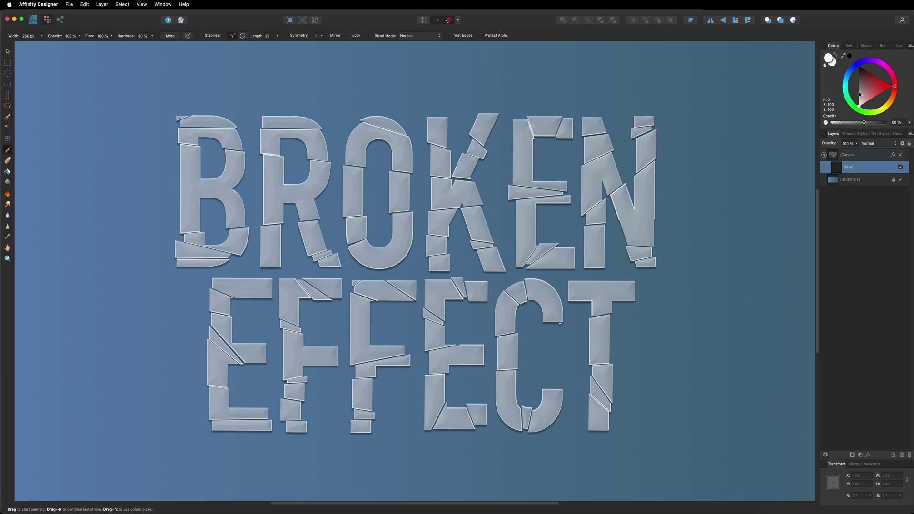
{"action": "key", "text": "0"}
{"action": "left_click", "coordinate": [650, 133]}
{"action": "left_click", "coordinate": [217, 164], "text": "shift"}
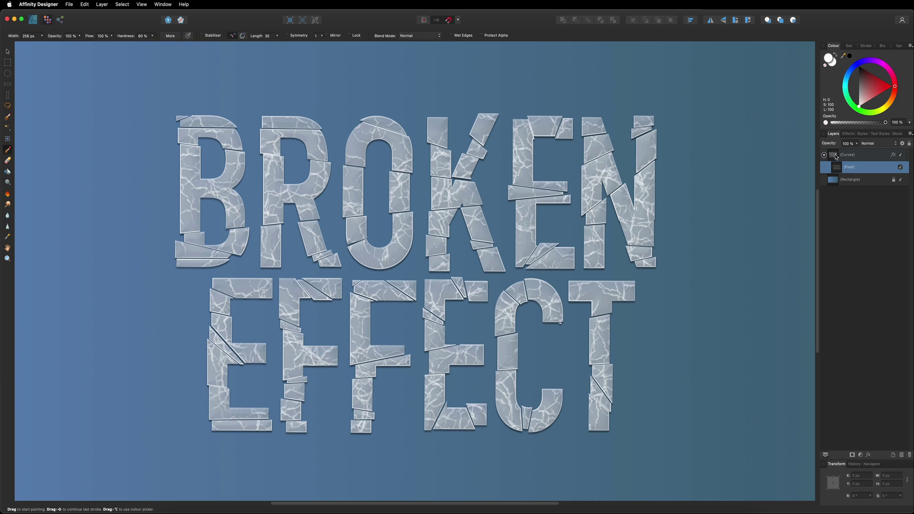
Set the opacity of the crackle texture's pixel layer to 25%
{"action": "left_click", "coordinate": [857, 144]}
{"action": "left_click_drag", "start_coordinate": [857, 152], "coordinate": [811, 154]}
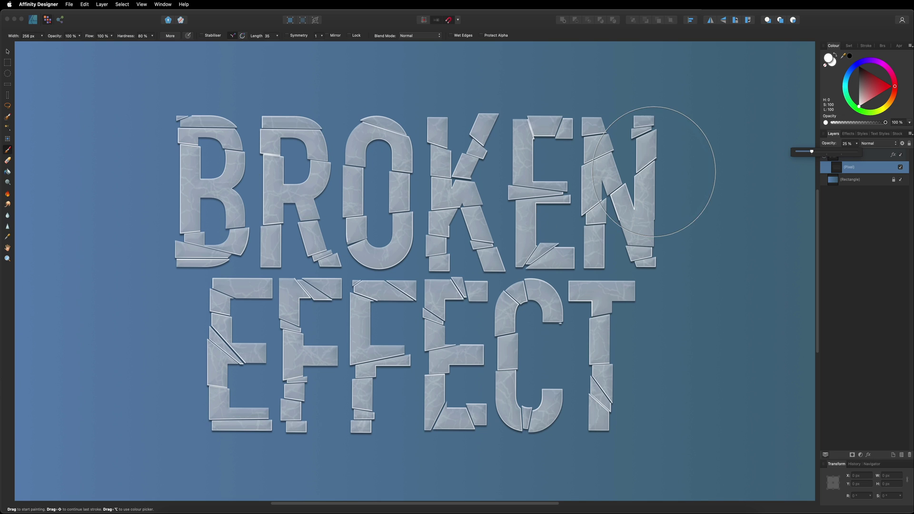
{"action": "left_click", "coordinate": [847, 171]}
{"action": "double_click", "coordinate": [847, 169]}
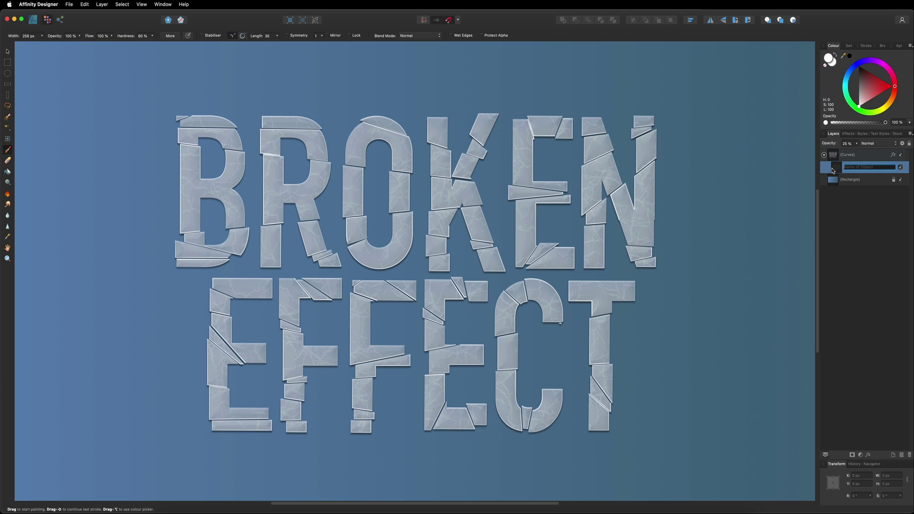
Add a new pixel layer above the crackle texture inside the curves and select the soft 512 px brush of the Basic category
{"action": "left_click", "coordinate": [902, 456]}
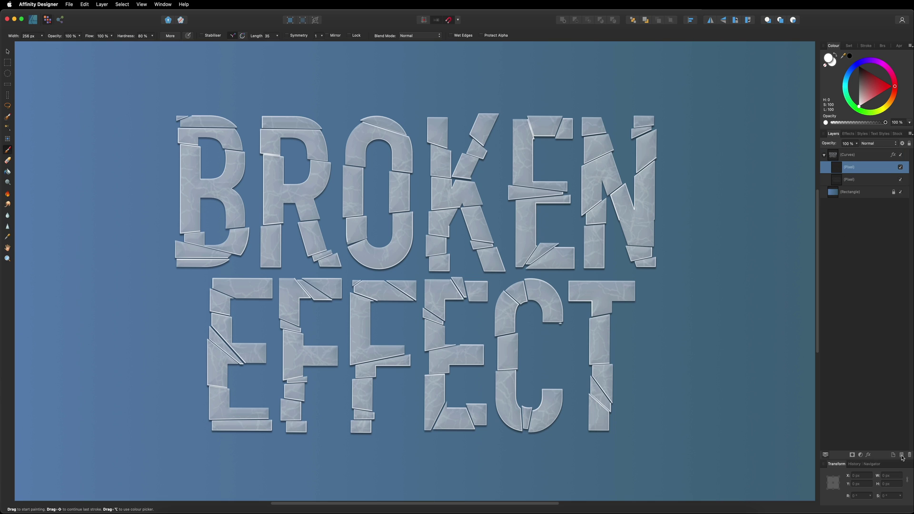
{"action": "left_click", "coordinate": [882, 45]}
{"action": "left_click", "coordinate": [868, 56]}
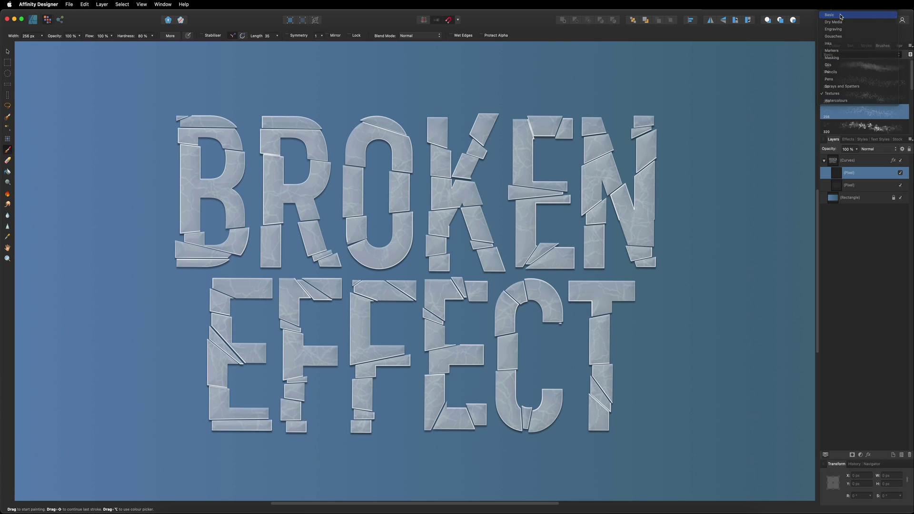
{"action": "left_click", "coordinate": [841, 17]}
{"action": "scroll", "coordinate": [857, 105], "scroll_direction": "down", "scroll_amount": 2}
{"action": "scroll", "coordinate": [856, 105], "scroll_direction": "down", "scroll_amount": 2}
{"action": "left_click", "coordinate": [847, 129]}
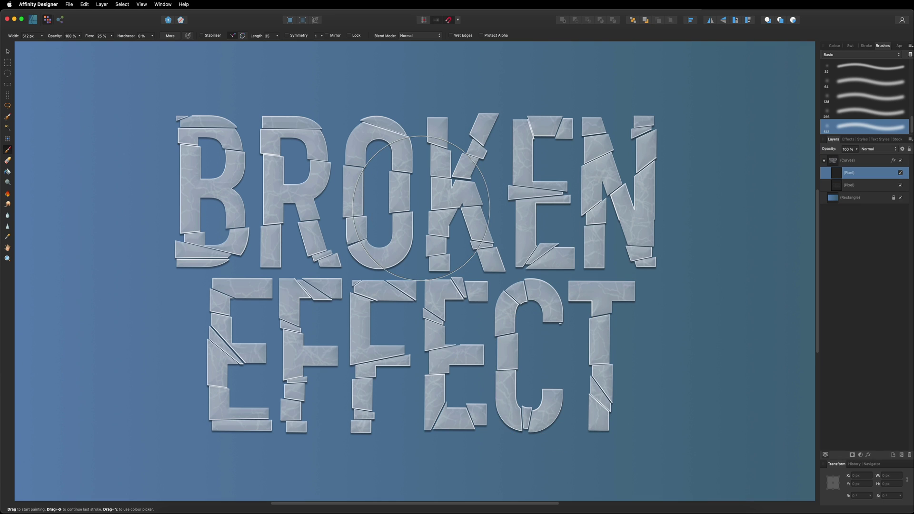
Set the brush colour to a muted mid blue with hue 217 and saturation 31
{"action": "left_click", "coordinate": [836, 46]}
{"action": "left_click", "coordinate": [851, 72]}
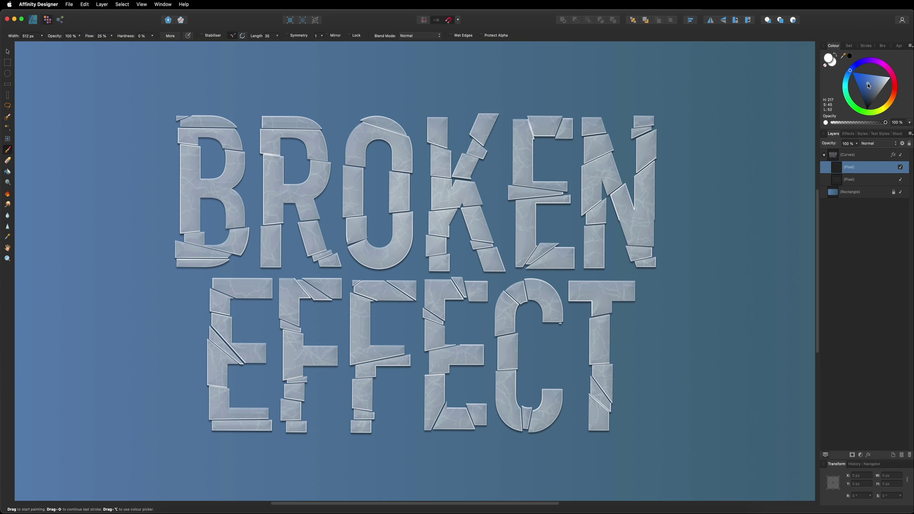
{"action": "left_click_drag", "start_coordinate": [868, 84], "coordinate": [870, 88]}
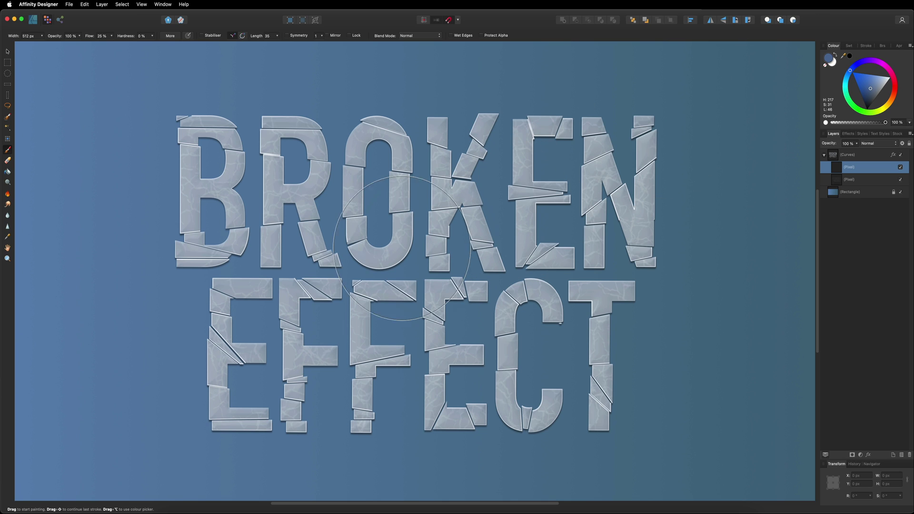
Enlarge the soft brush to about 1000 px and paint a blue tint over the central part of the BROKEN EFFECT lettering
{"action": "key", "text": "bracketright"}
{"action": "key", "text": "bracketright"}
{"action": "key", "text": "bracketright"}
{"action": "key", "text": "bracketright"}
{"action": "key", "text": "bracketright"}
{"action": "key", "text": "bracketright"}
{"action": "key", "text": "bracketright"}
{"action": "key", "text": "bracketright"}
{"action": "key", "text": "bracketleft"}
{"action": "key", "text": "bracketleft"}
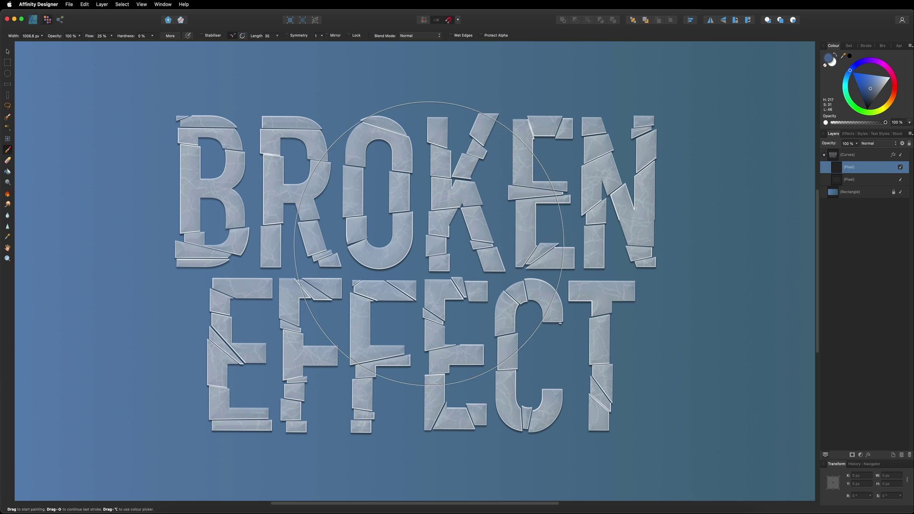
{"action": "left_click_drag", "start_coordinate": [466, 252], "coordinate": [367, 91]}
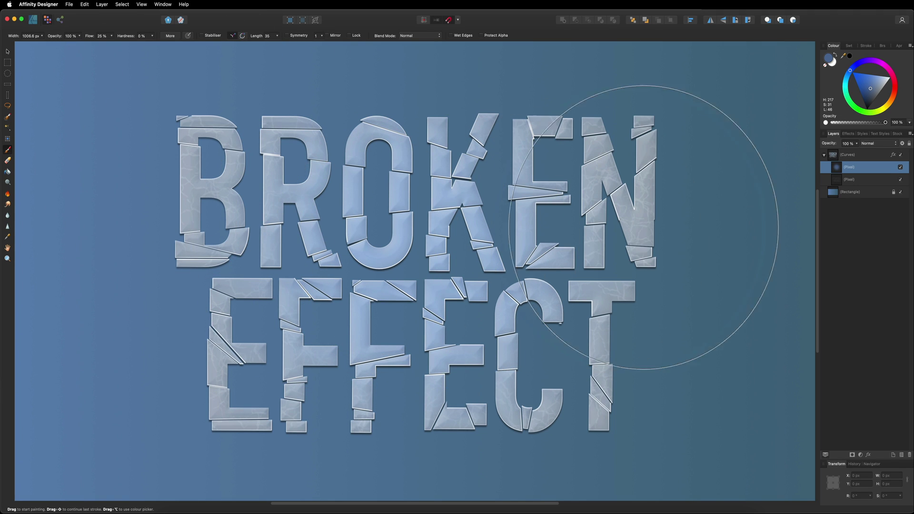
Set the blue tint layer's opacity to 45%, deselect it and return to the Designer Persona
{"action": "left_click_drag", "start_coordinate": [857, 146], "coordinate": [824, 153]}
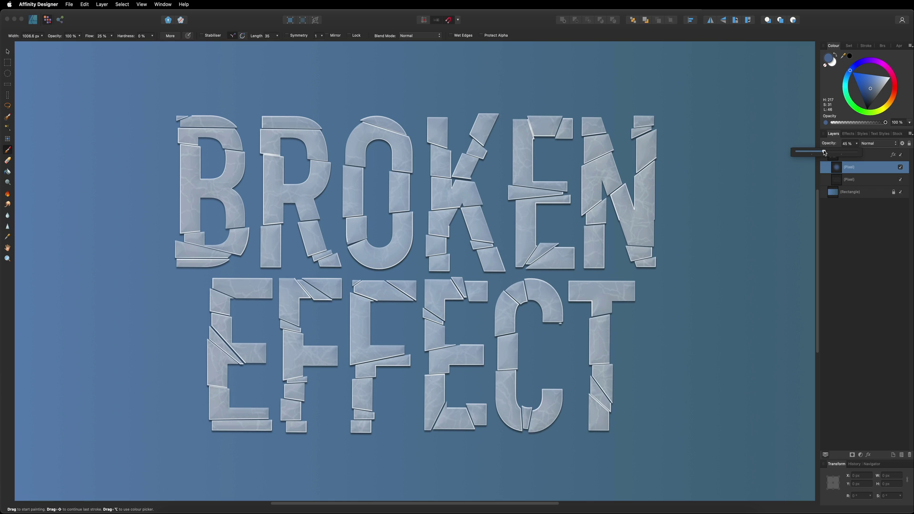
{"action": "key", "text": "super+d"}
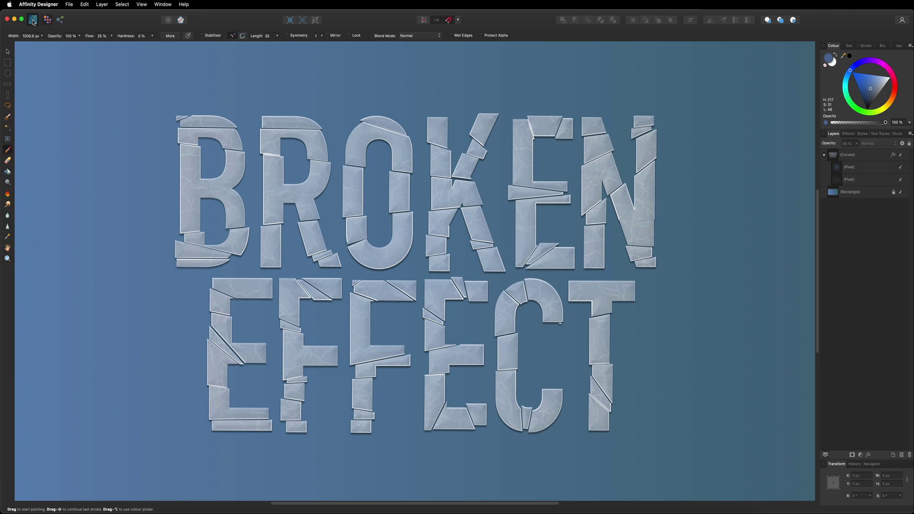
{"action": "left_click", "coordinate": [33, 22]}
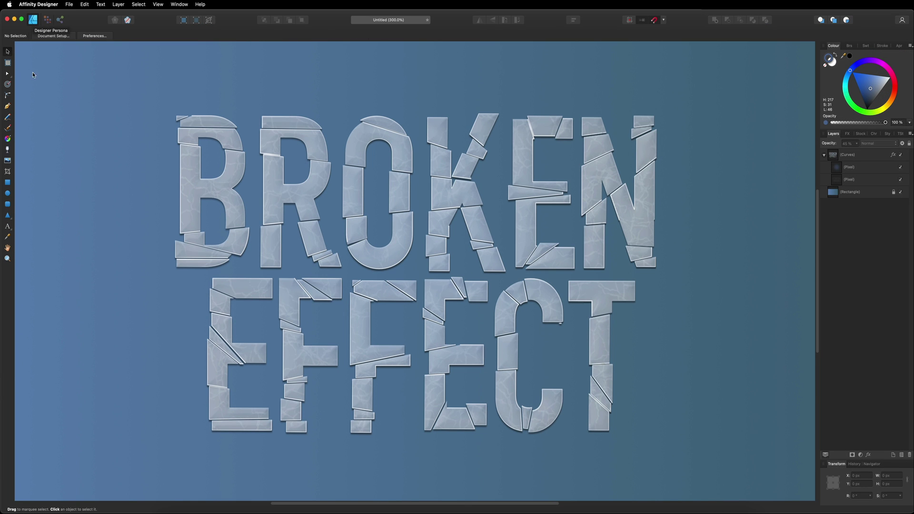
Reshape the lettering curves' stroke pressure profile into an arch, full in the middle and tapered to zero at both ends, and deselect
{"action": "left_click", "coordinate": [892, 155]}
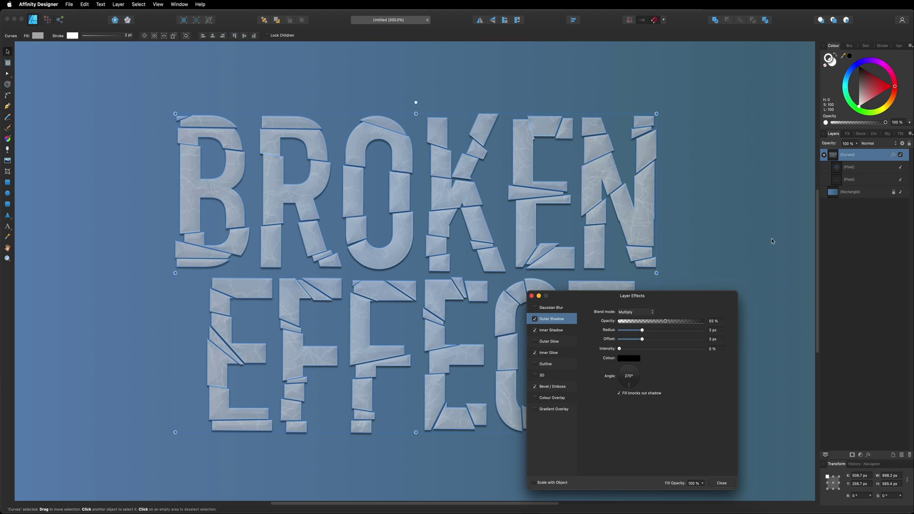
{"action": "left_click", "coordinate": [721, 483]}
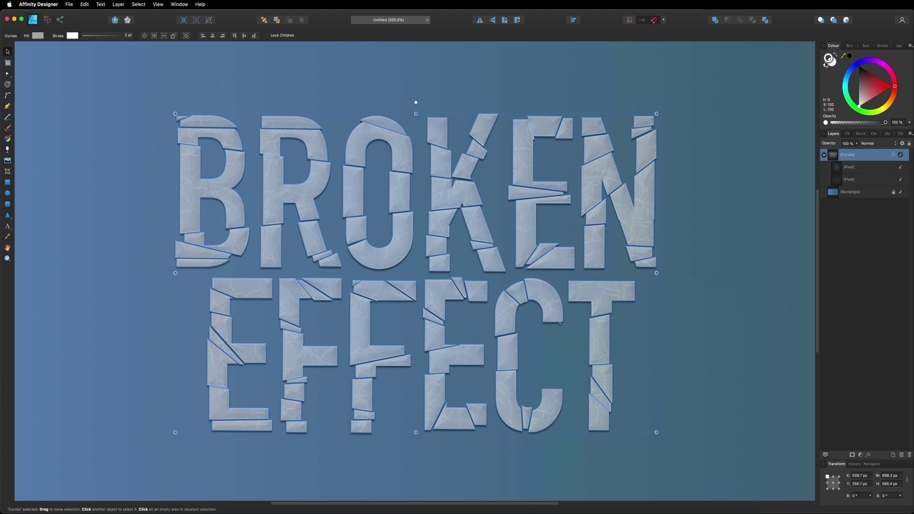
{"action": "left_click", "coordinate": [72, 36]}
{"action": "left_click", "coordinate": [106, 36]}
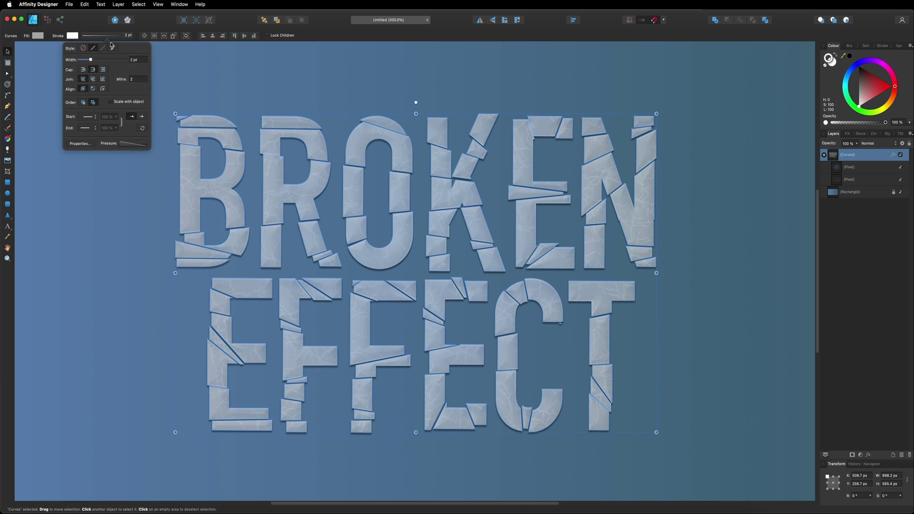
{"action": "left_click", "coordinate": [133, 142]}
{"action": "mouse_move", "coordinate": [164, 177]}
{"action": "left_mouse_down"}
{"action": "mouse_move", "coordinate": [164, 148]}
{"action": "mouse_move", "coordinate": [117, 190]}
{"action": "mouse_move", "coordinate": [115, 215]}
{"action": "left_mouse_up"}
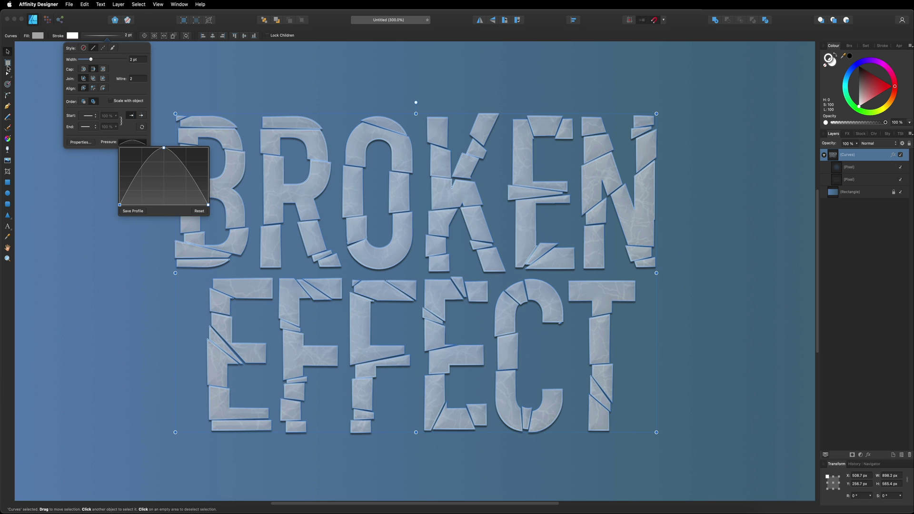
{"action": "left_click", "coordinate": [24, 57]}
{"action": "left_click", "coordinate": [23, 58]}
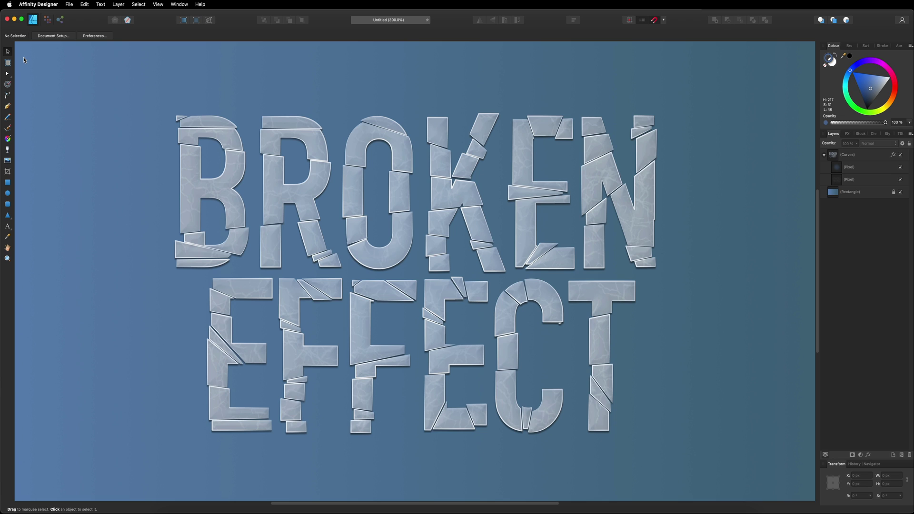